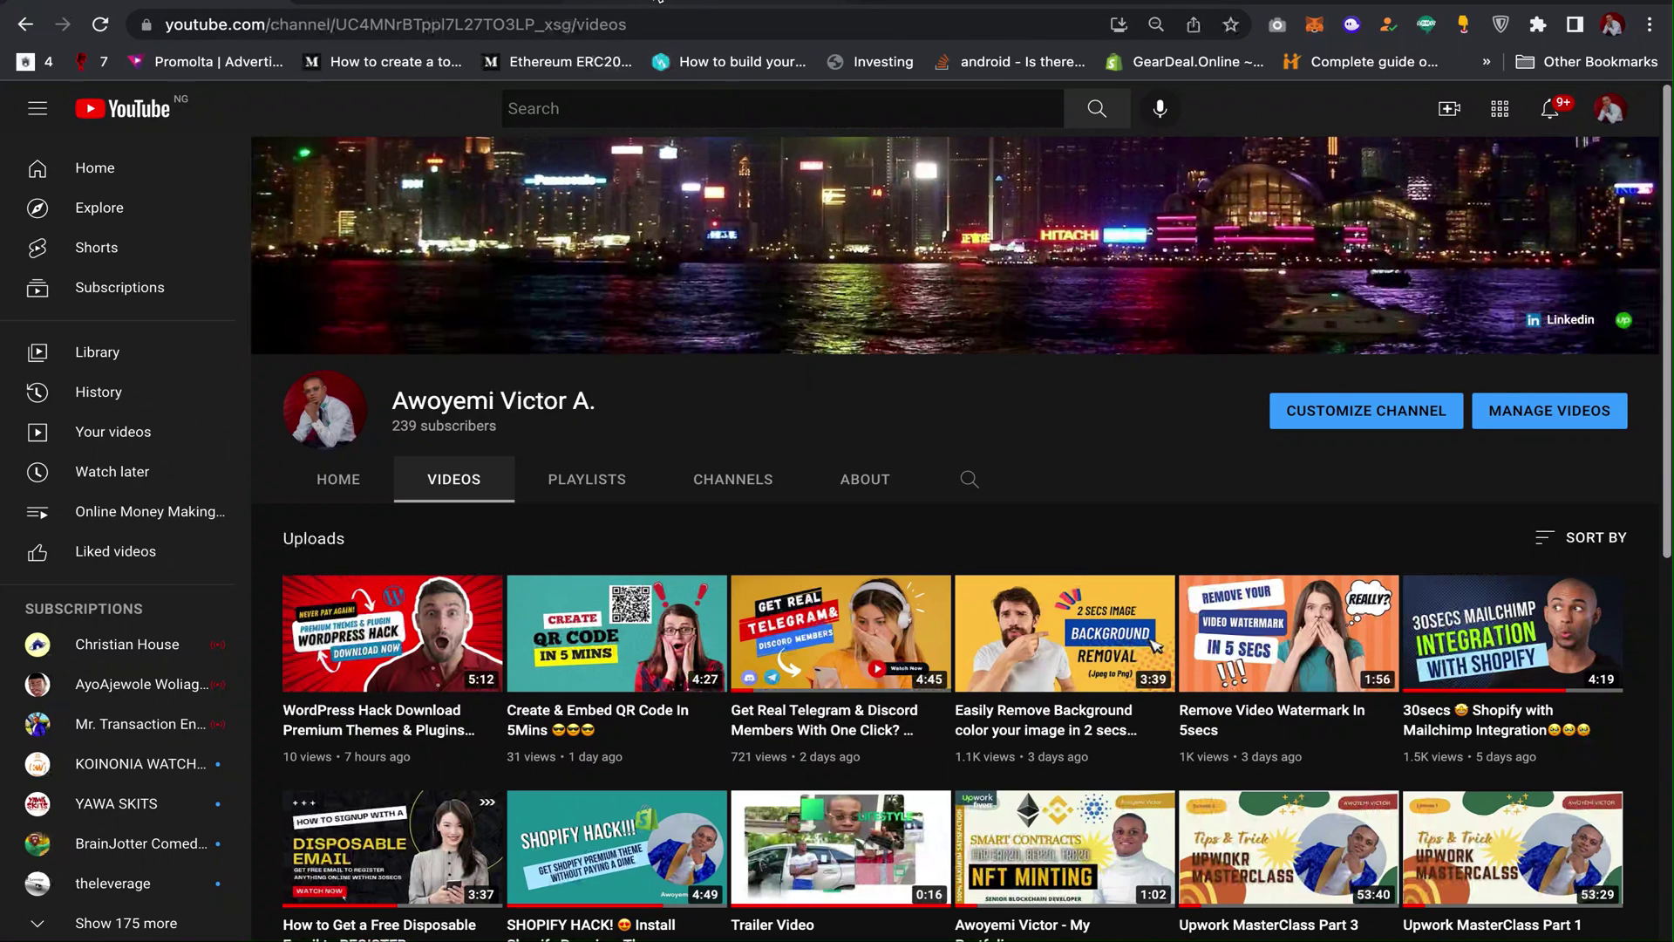
Step: Switch to the Chrome tab showing the GoFullPage – Full Page Screen Capture Web Store listing
left_click(660, 2)
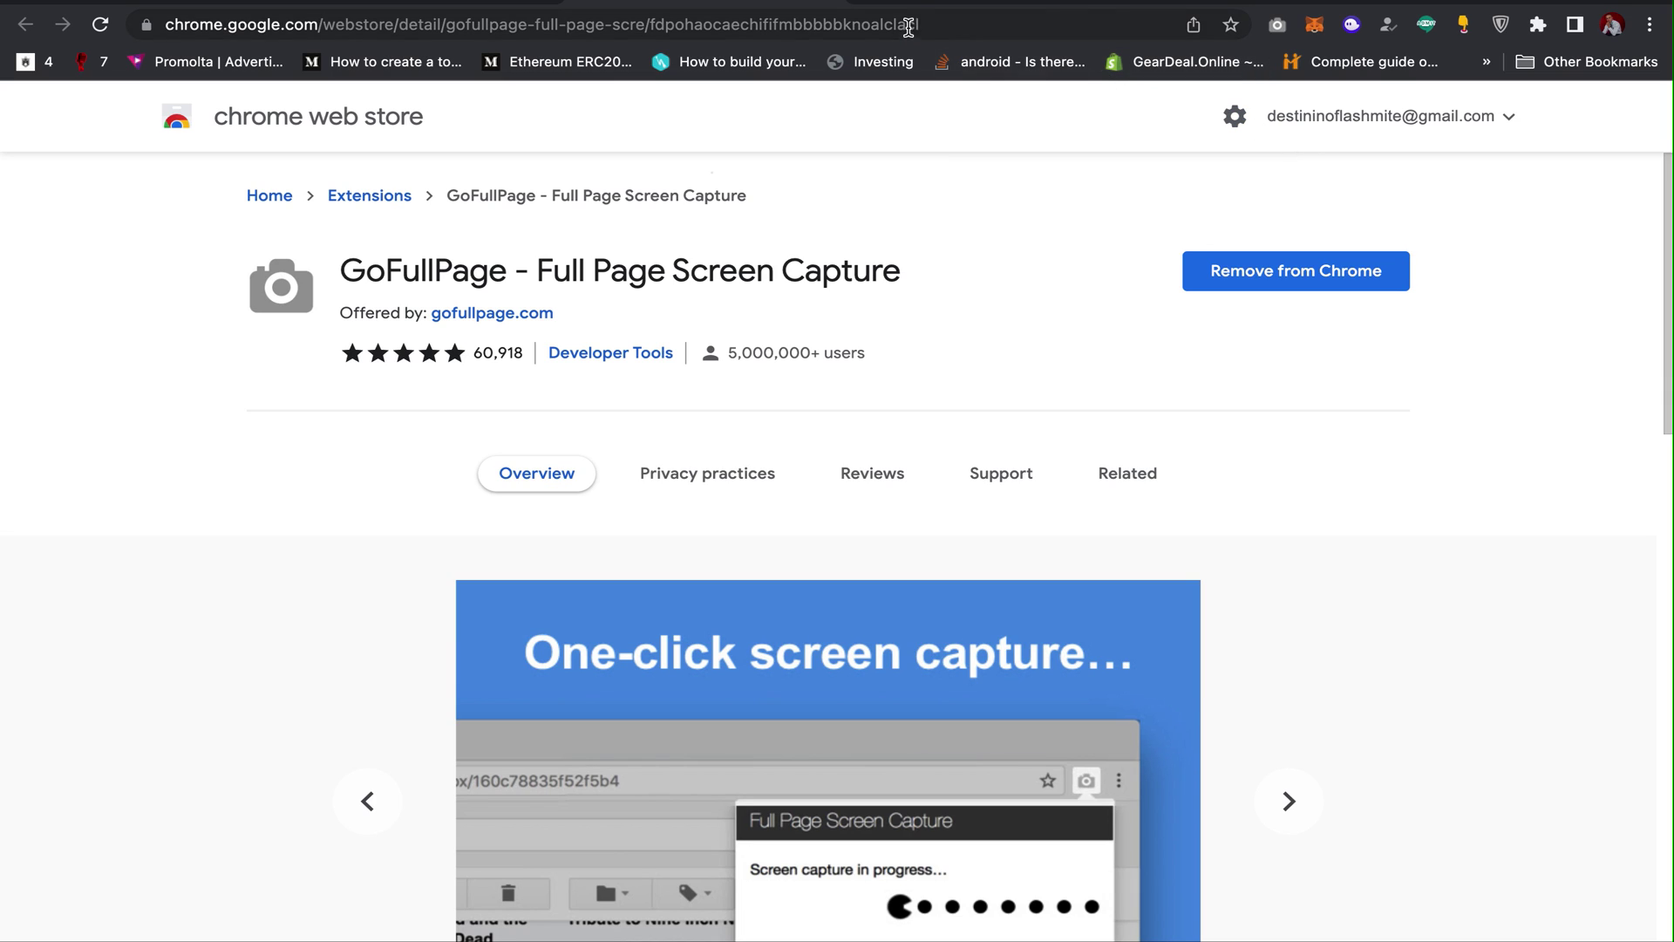
Step: Open the alienfootball.io site in a new tab from the address bar suggestions
left_click(948, 3)
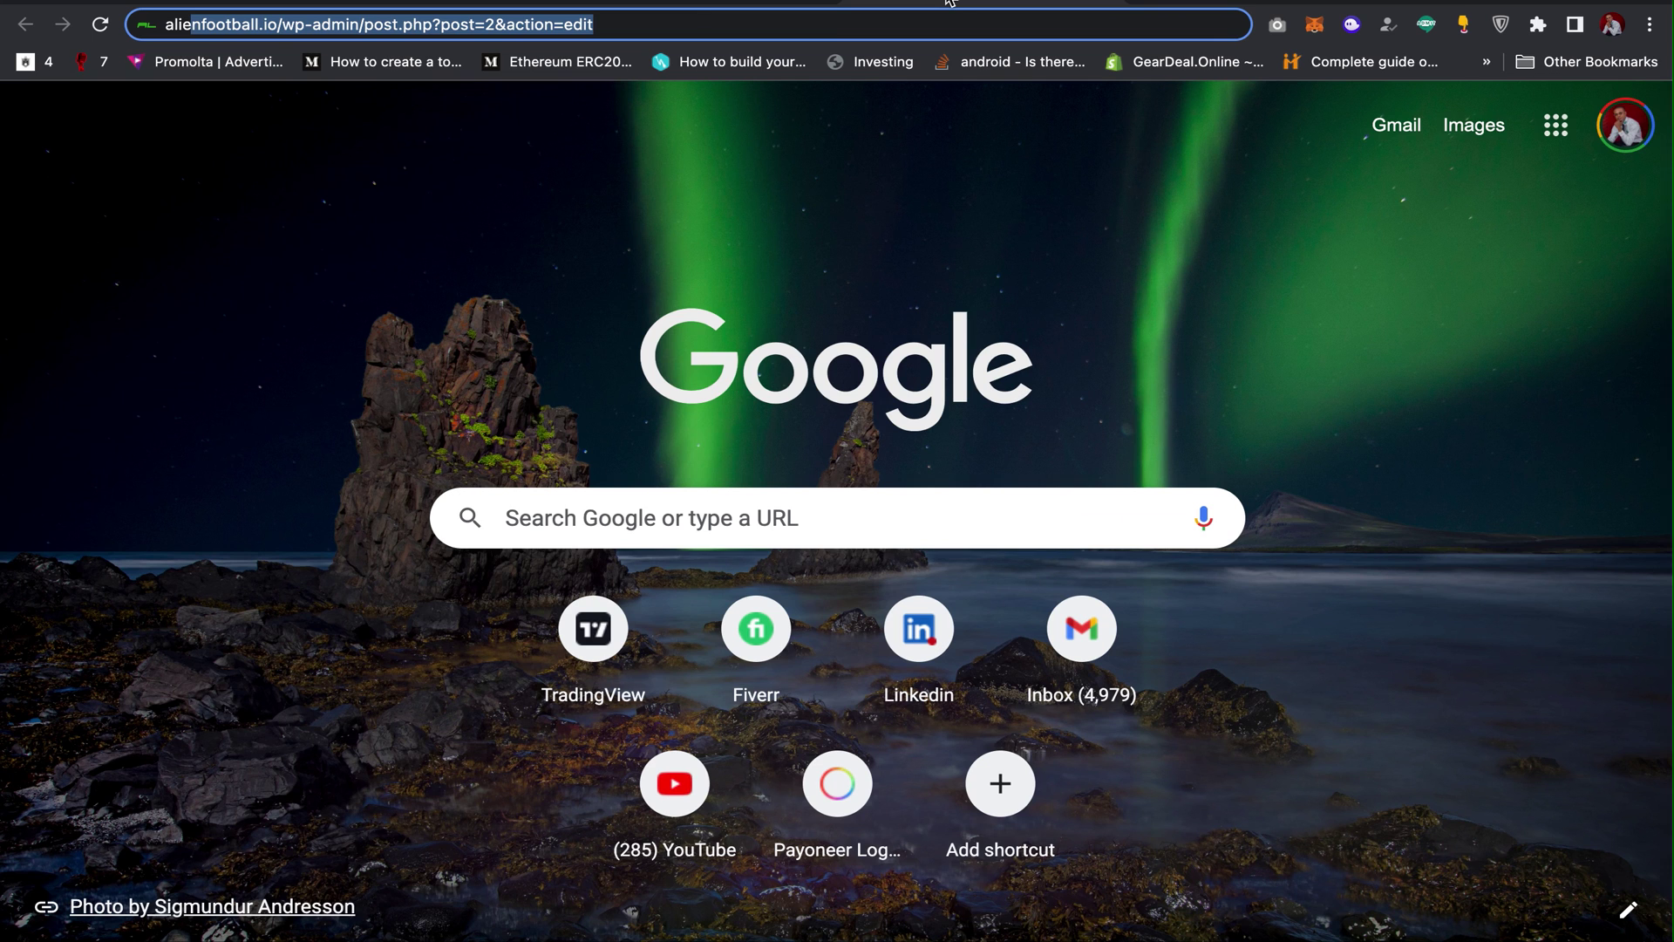
key("BackSpace")
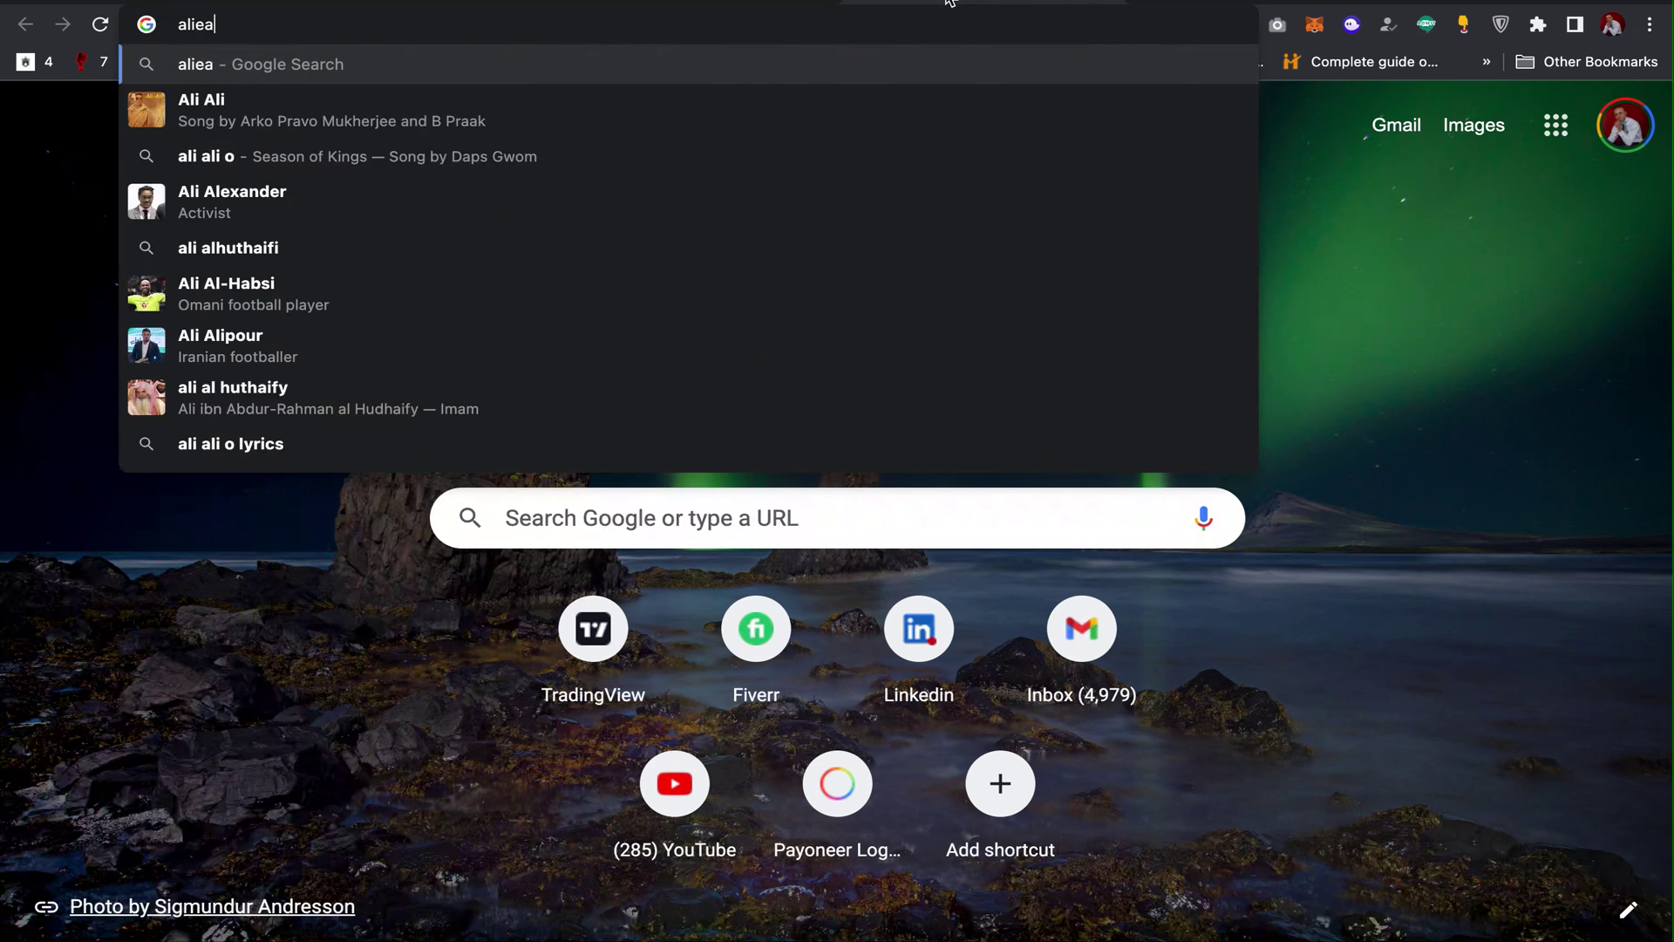
left_click(661, 274)
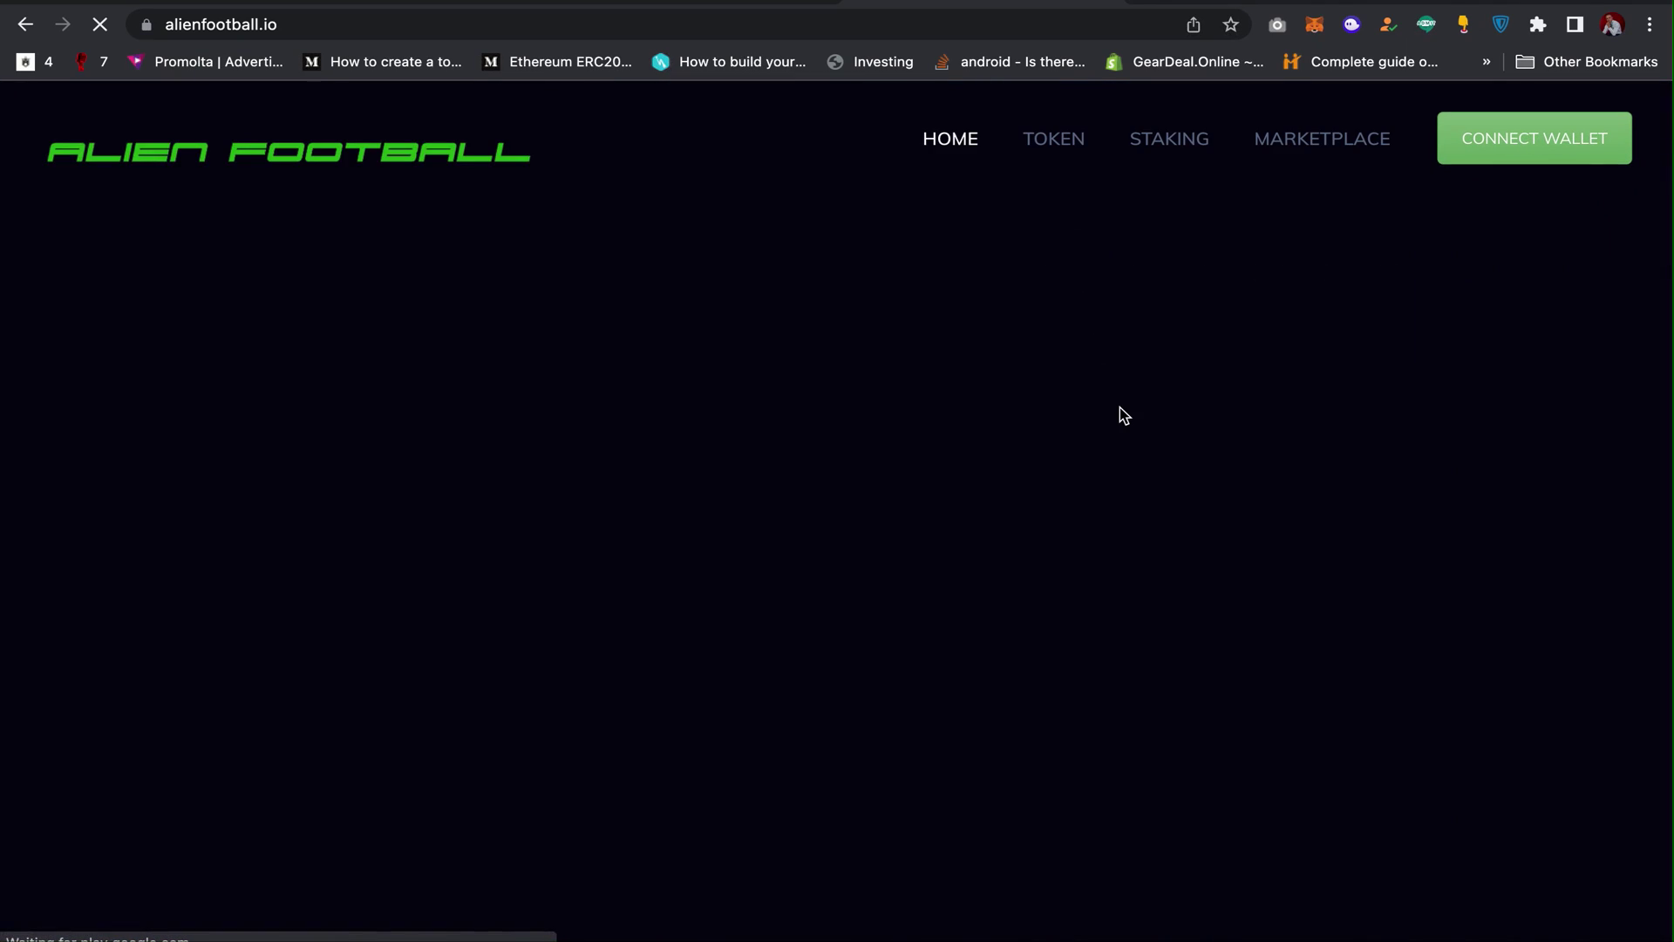
Step: Scroll down the alienfootball.io page and back to the top, then take a screenshot
scroll(1123, 415, "down", 5)
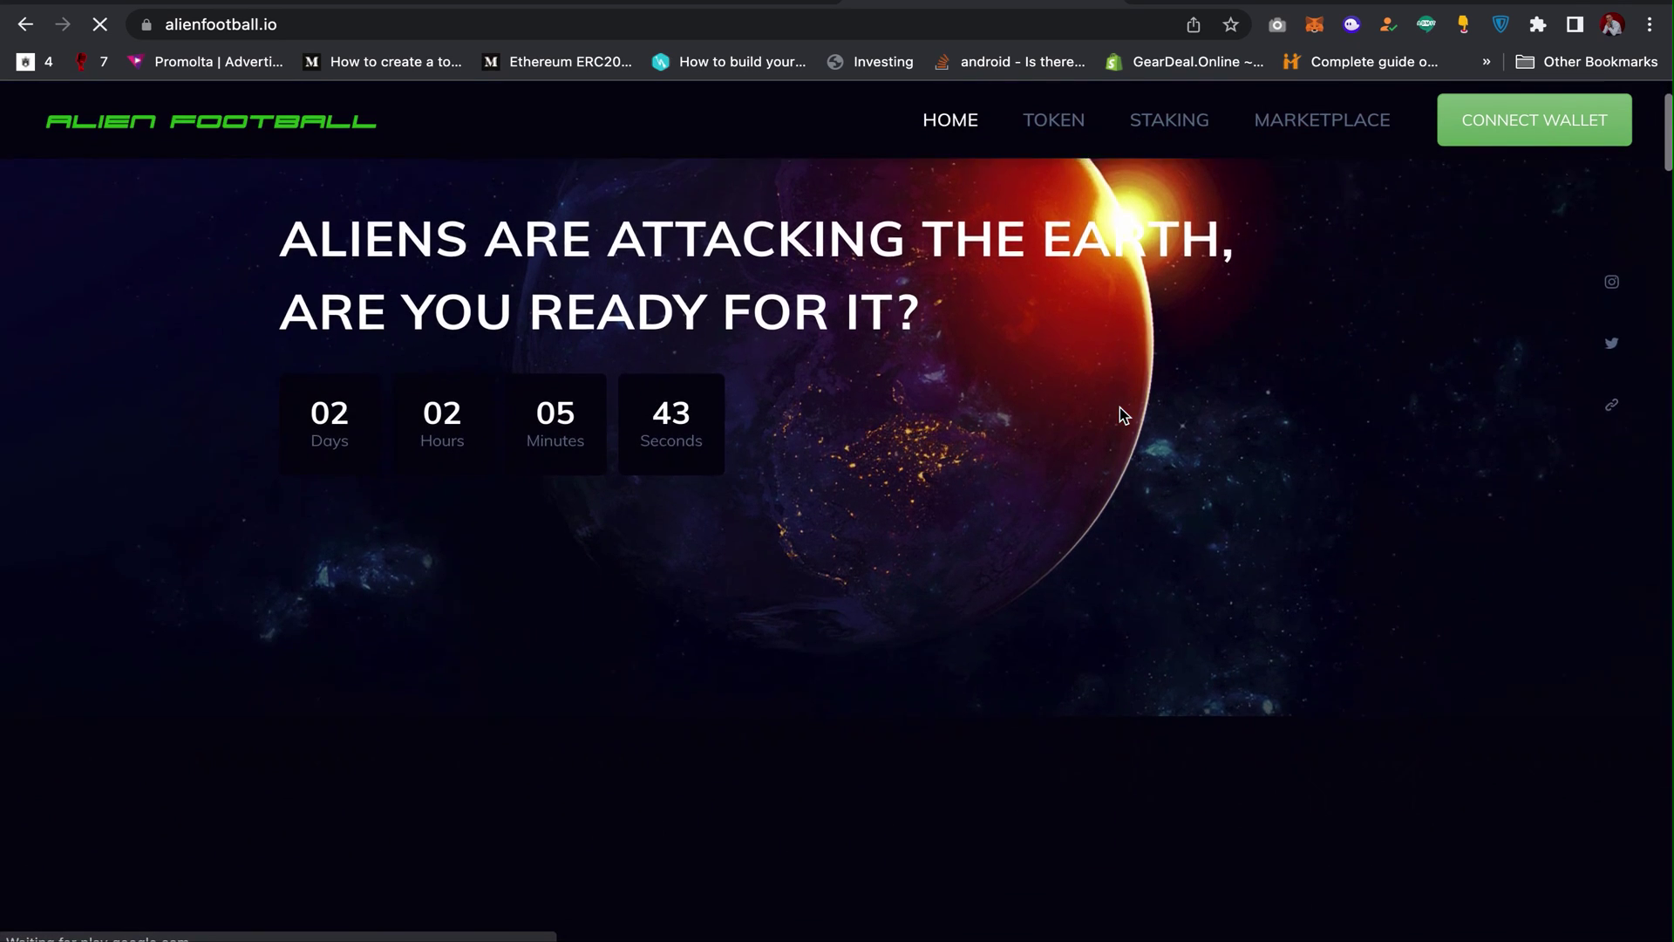
scroll(1121, 408, "down", 20)
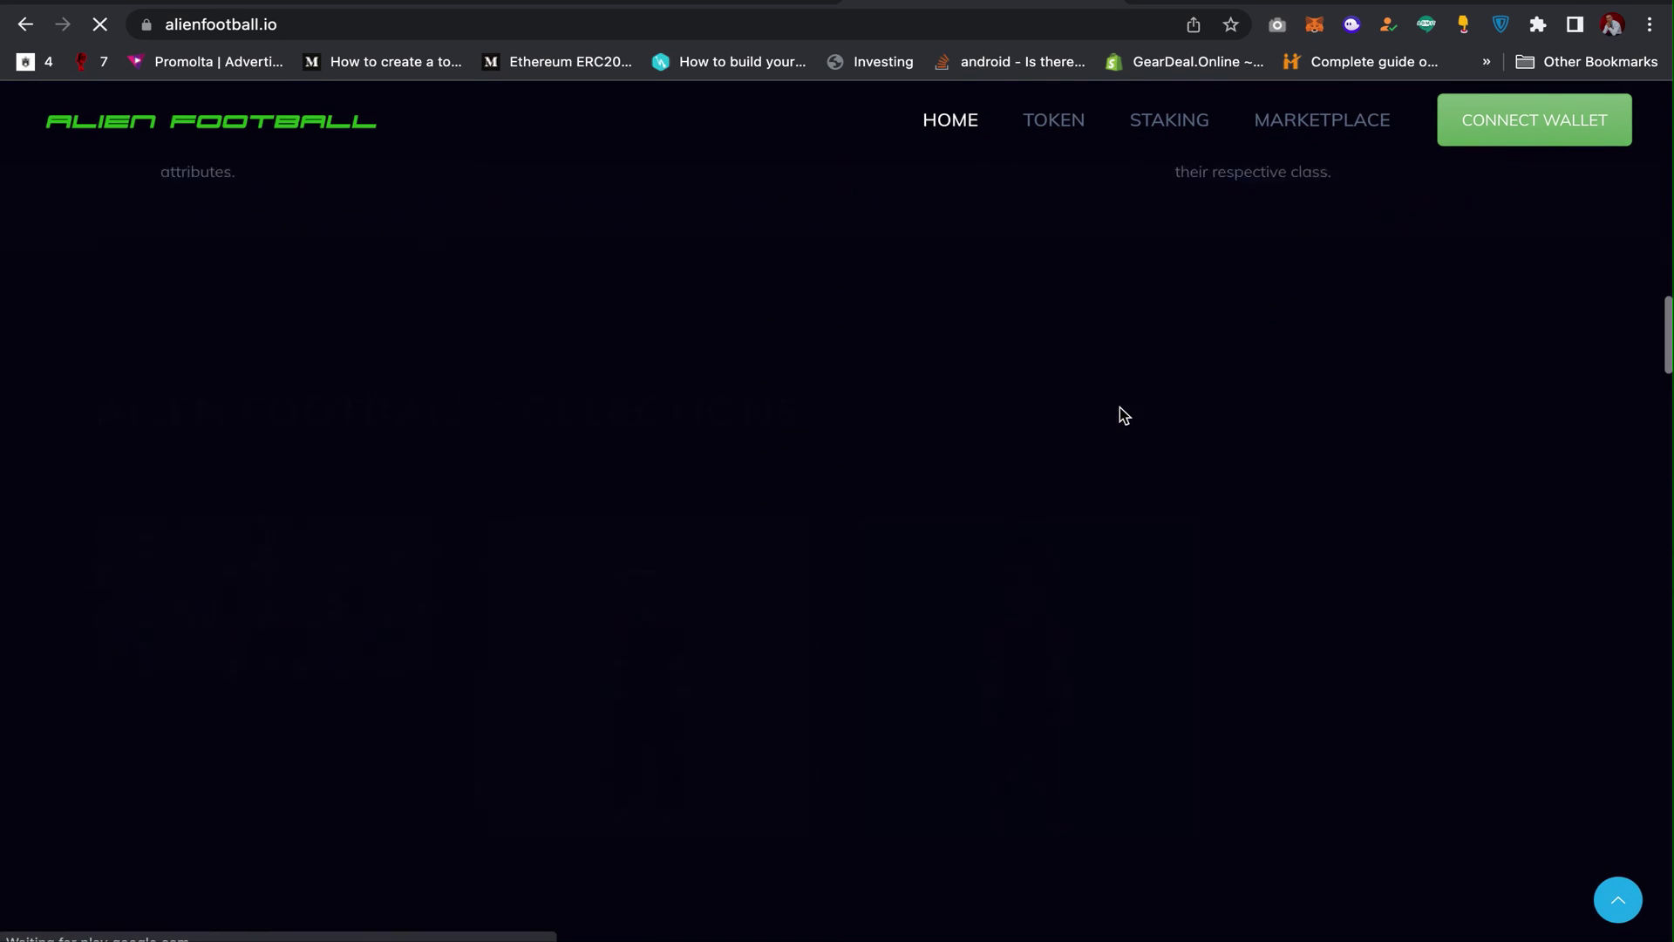
scroll(1121, 410, "up", 15)
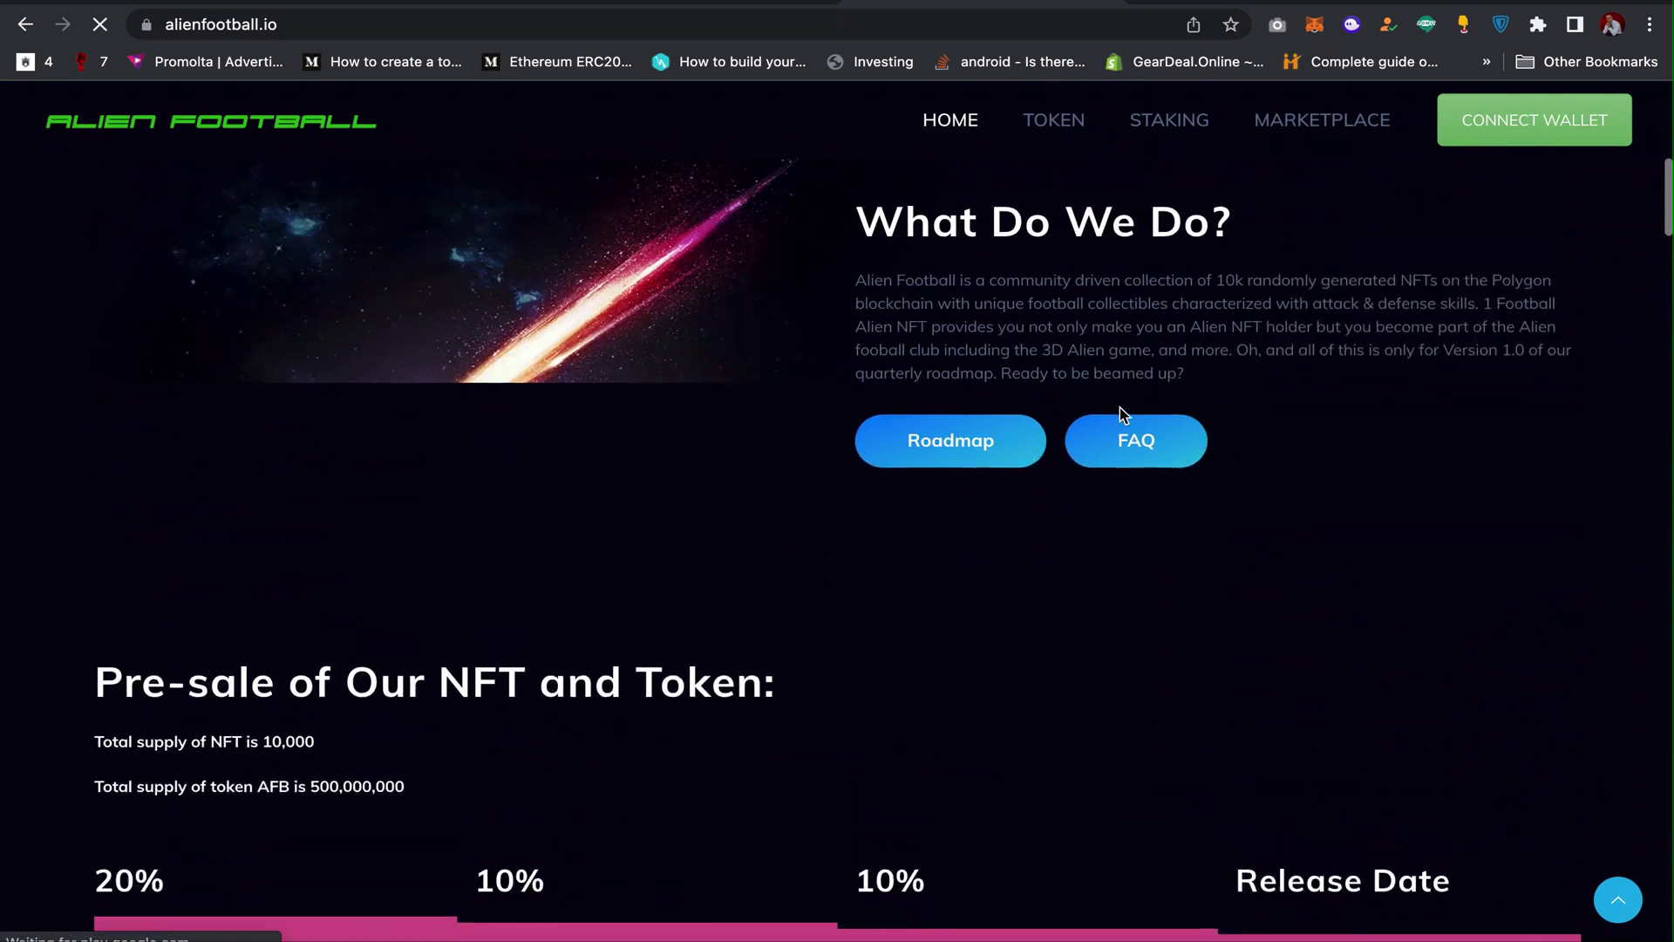
scroll(1121, 408, "up", 5)
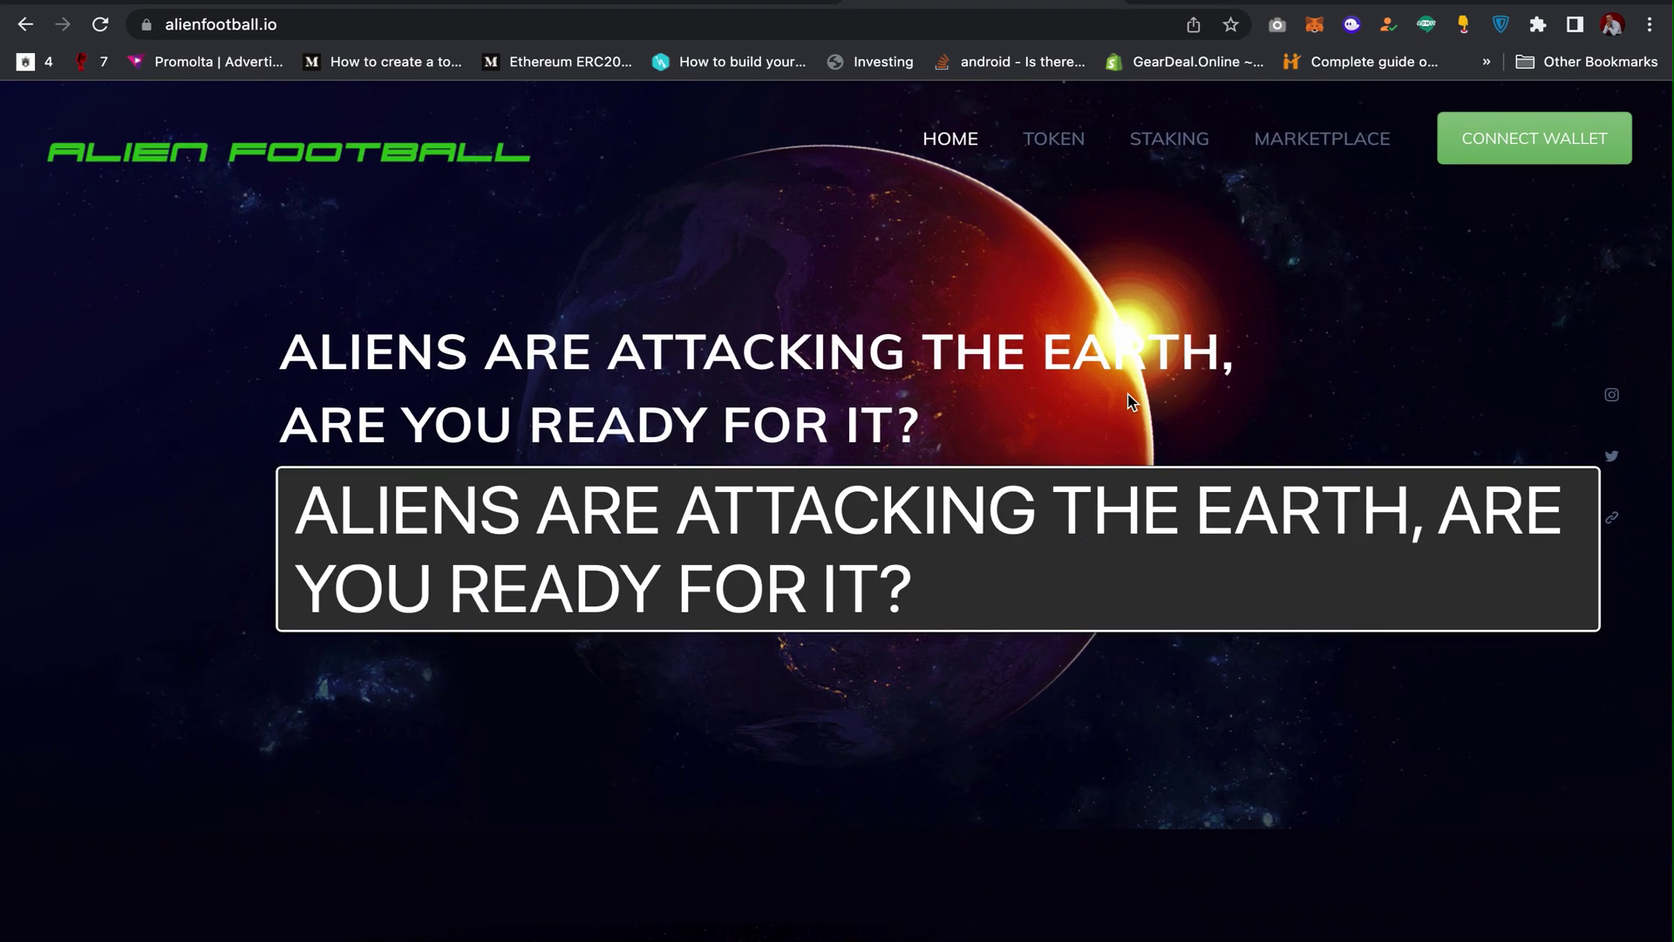
key("super+shift+3")
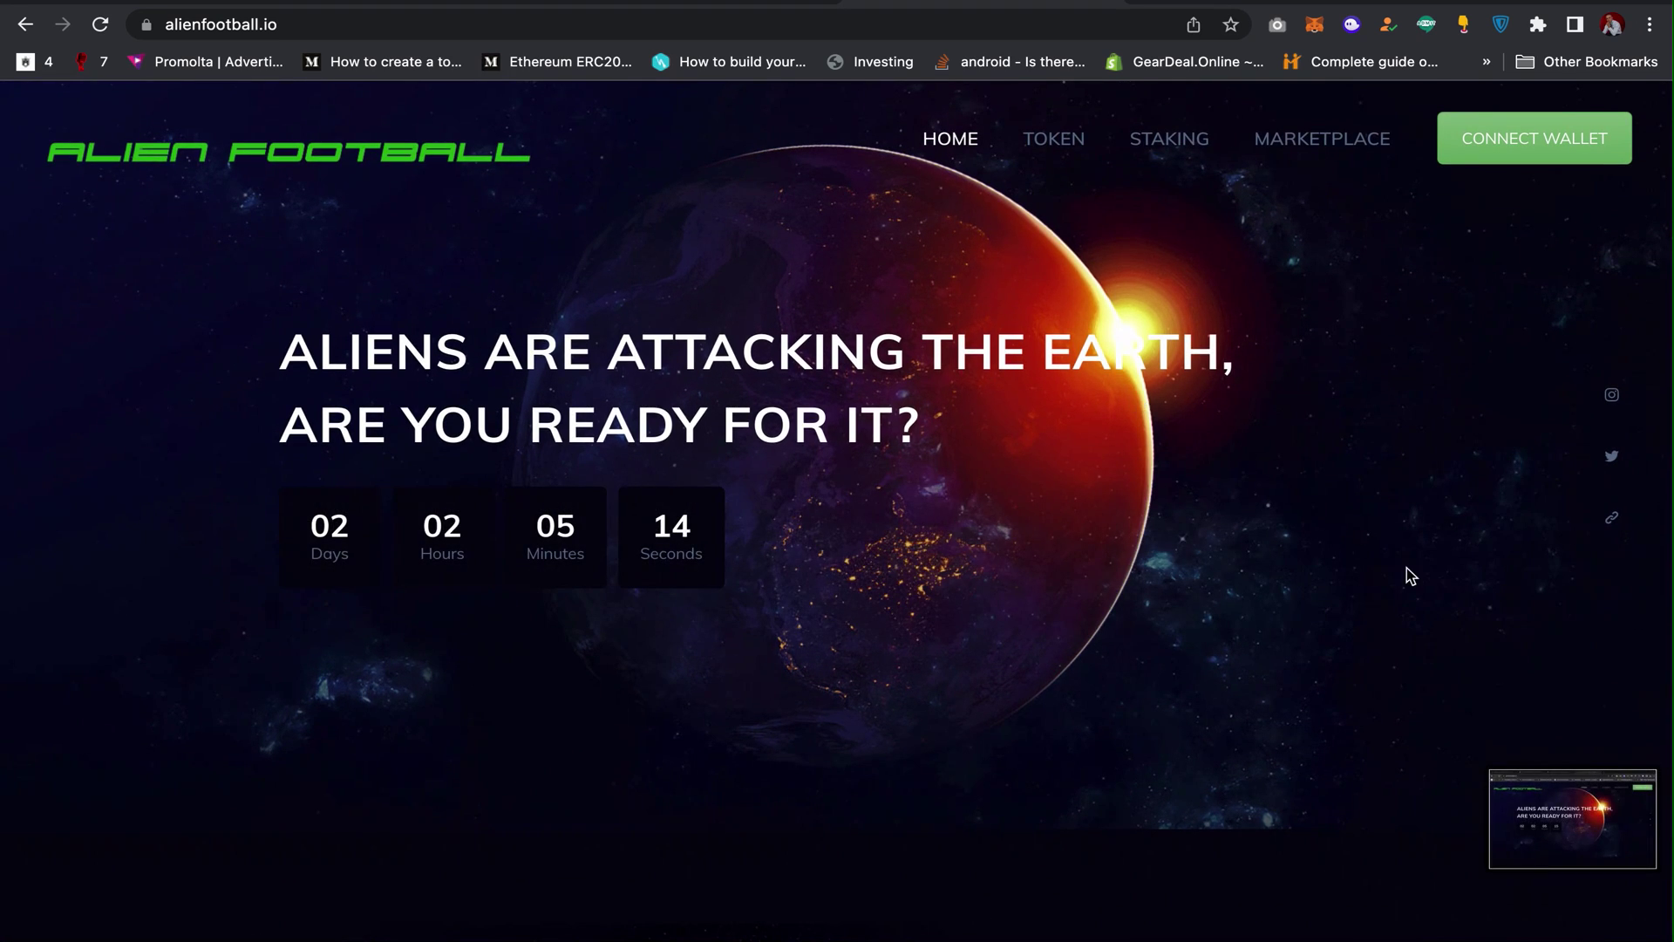
left_click(1528, 823)
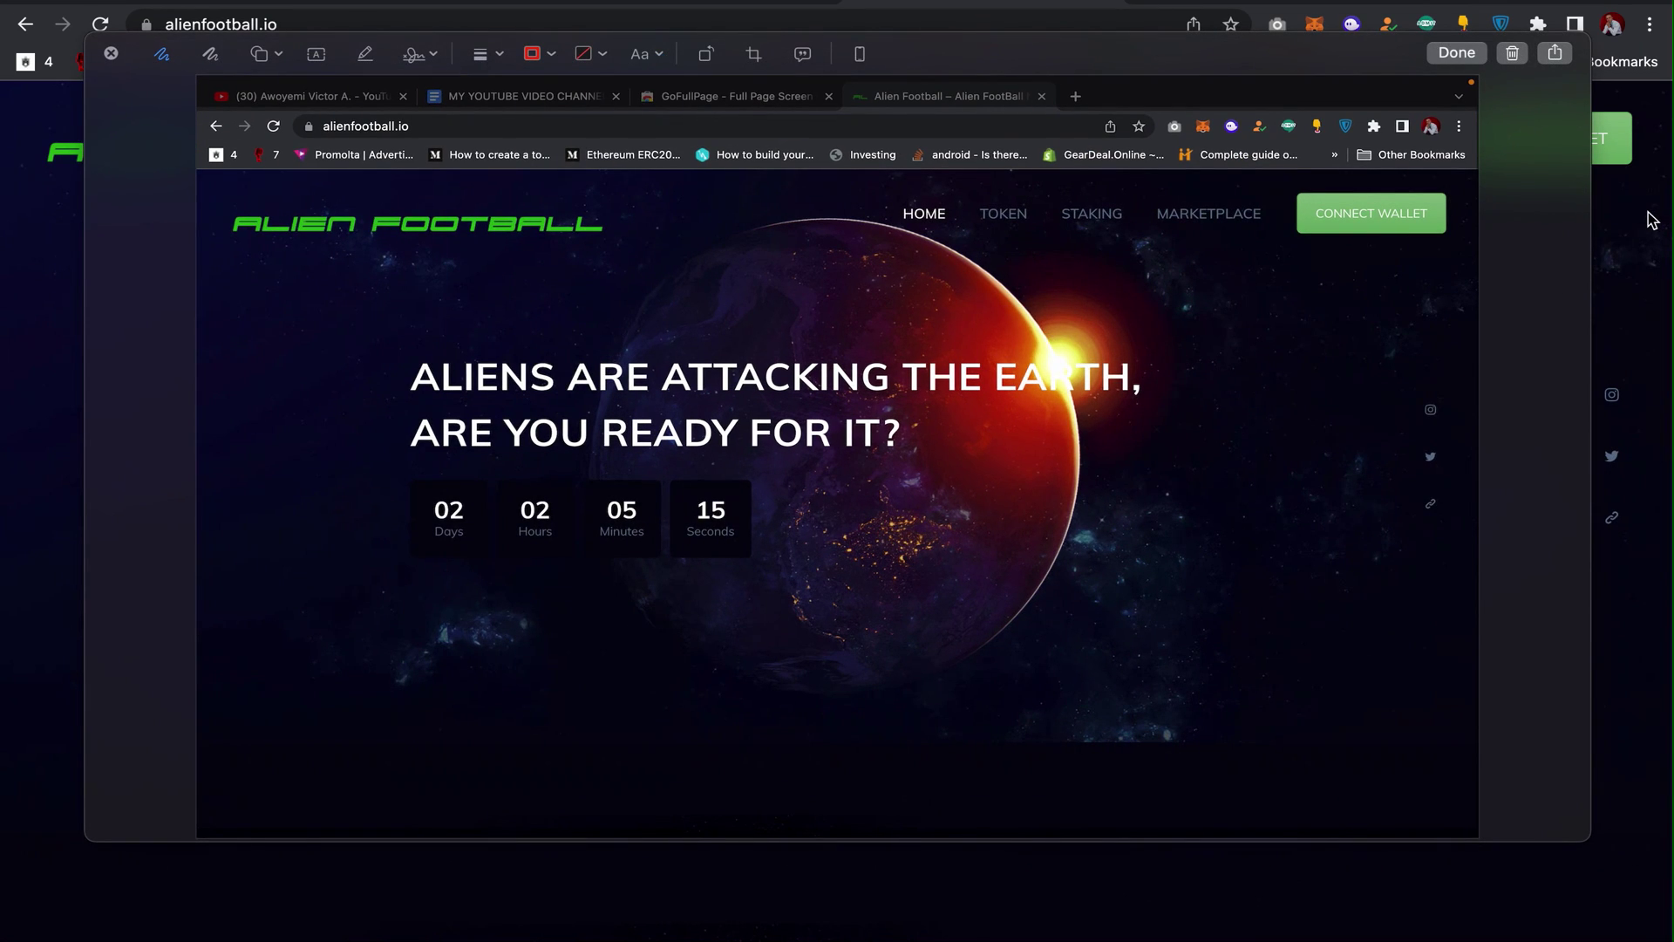
left_click(1512, 54)
scroll(1461, 319, "down", 5)
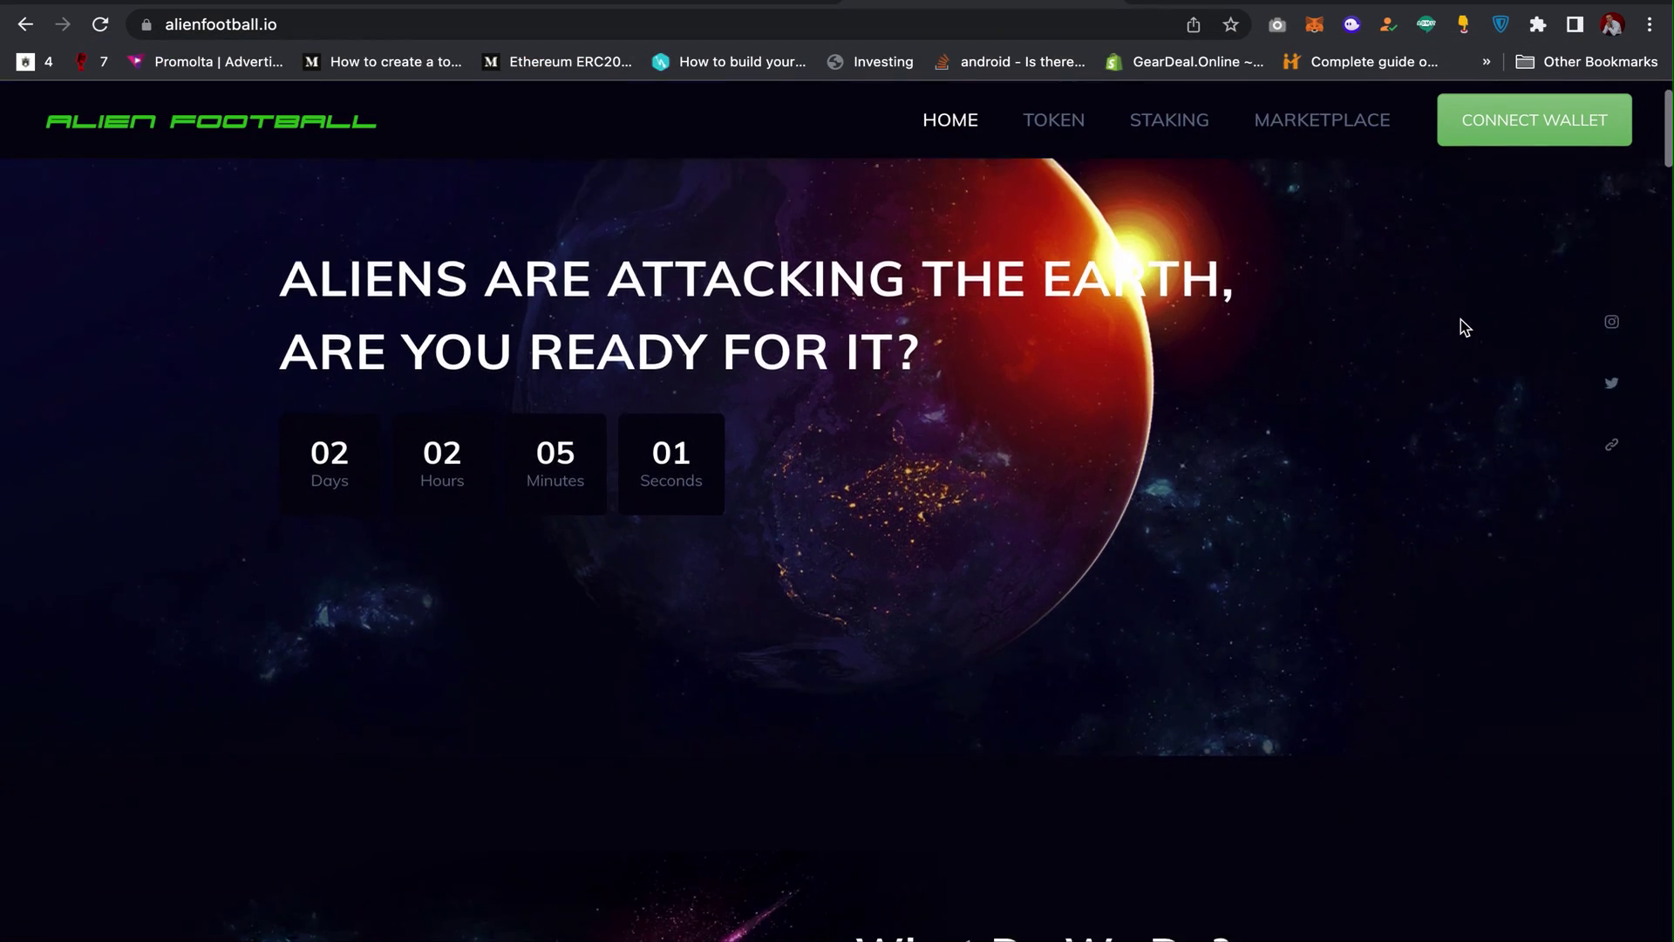
scroll(1463, 327, "down", 15)
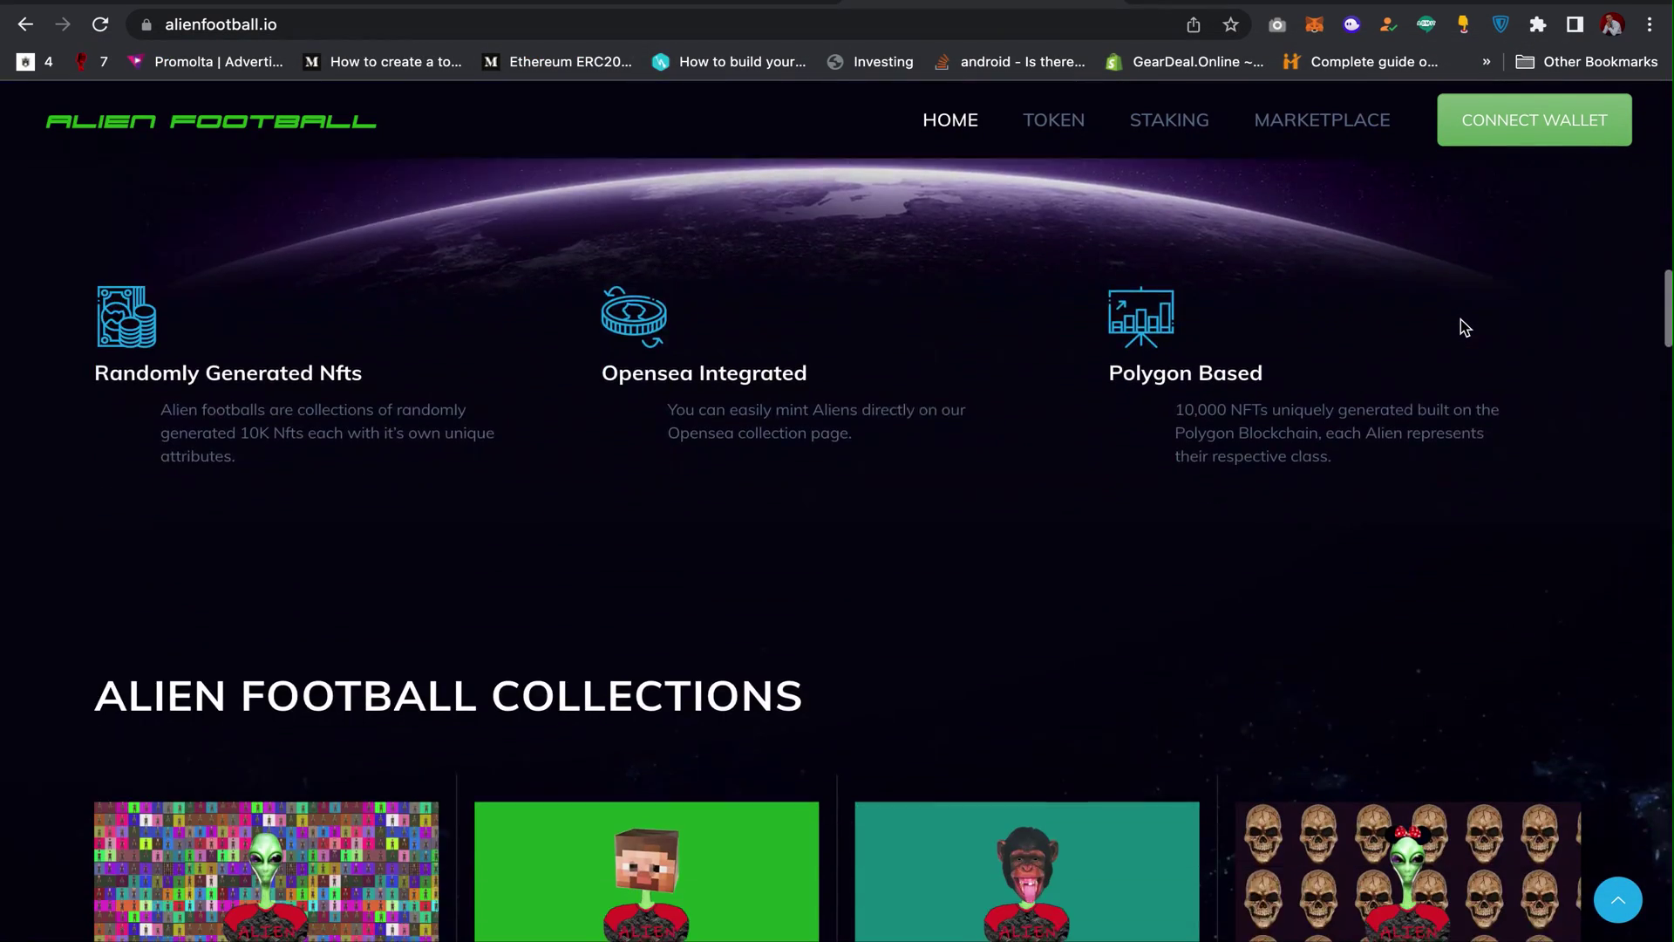
scroll(1461, 327, "down", 15)
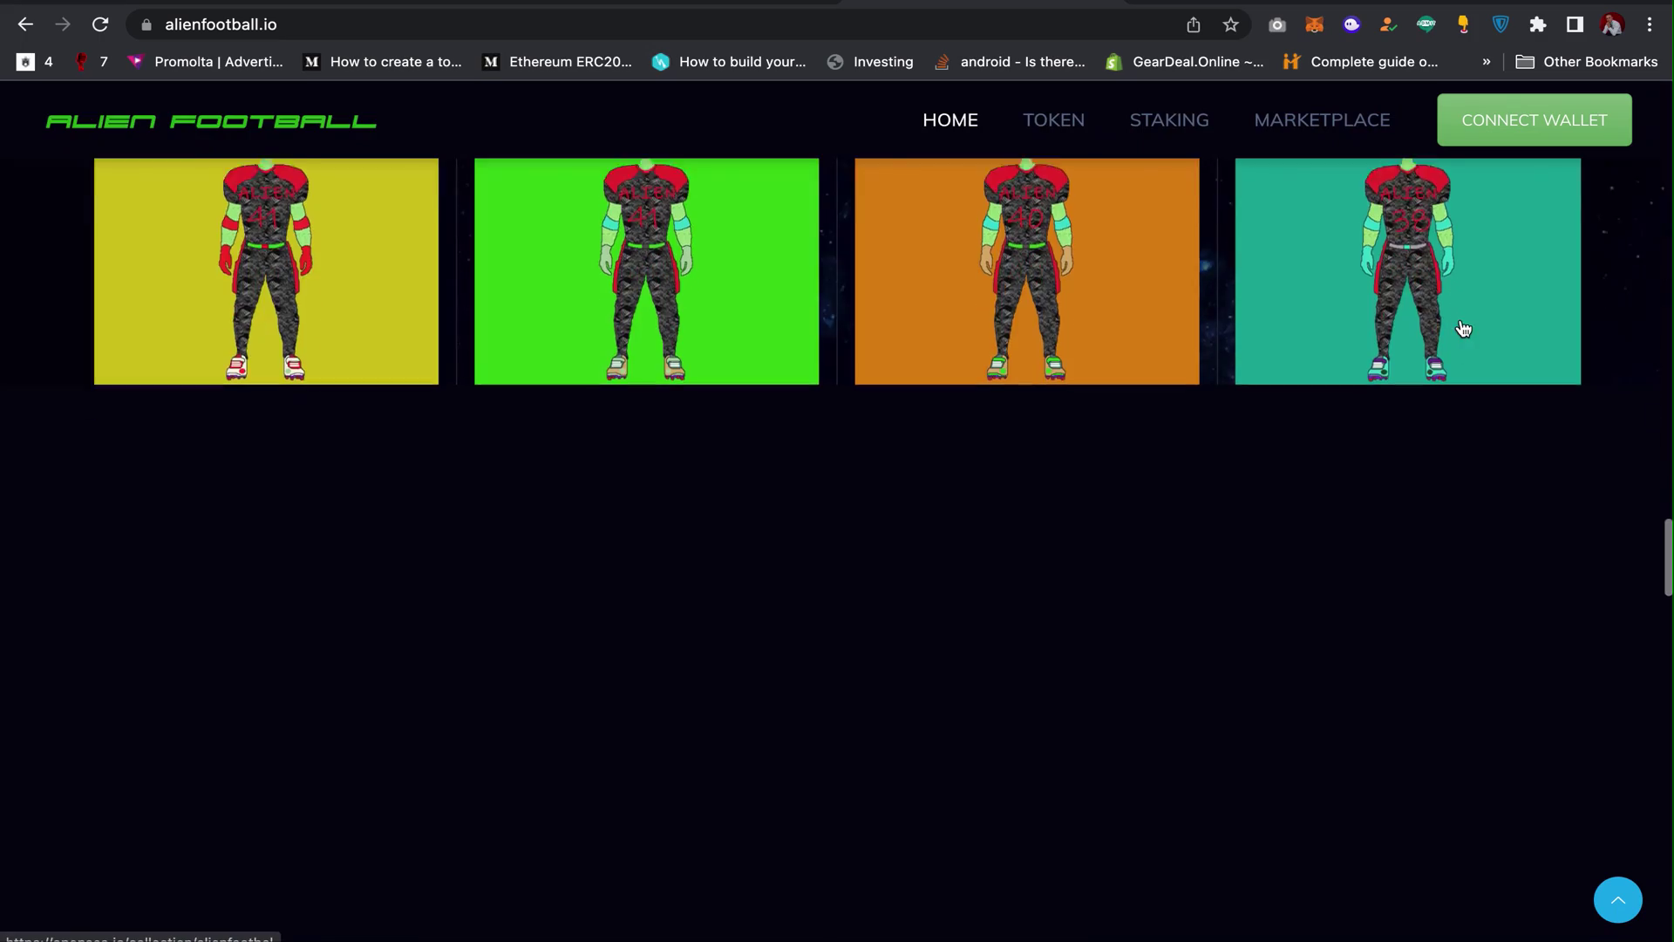
scroll(1462, 323, "down", 10)
scroll(1462, 323, "up", 12)
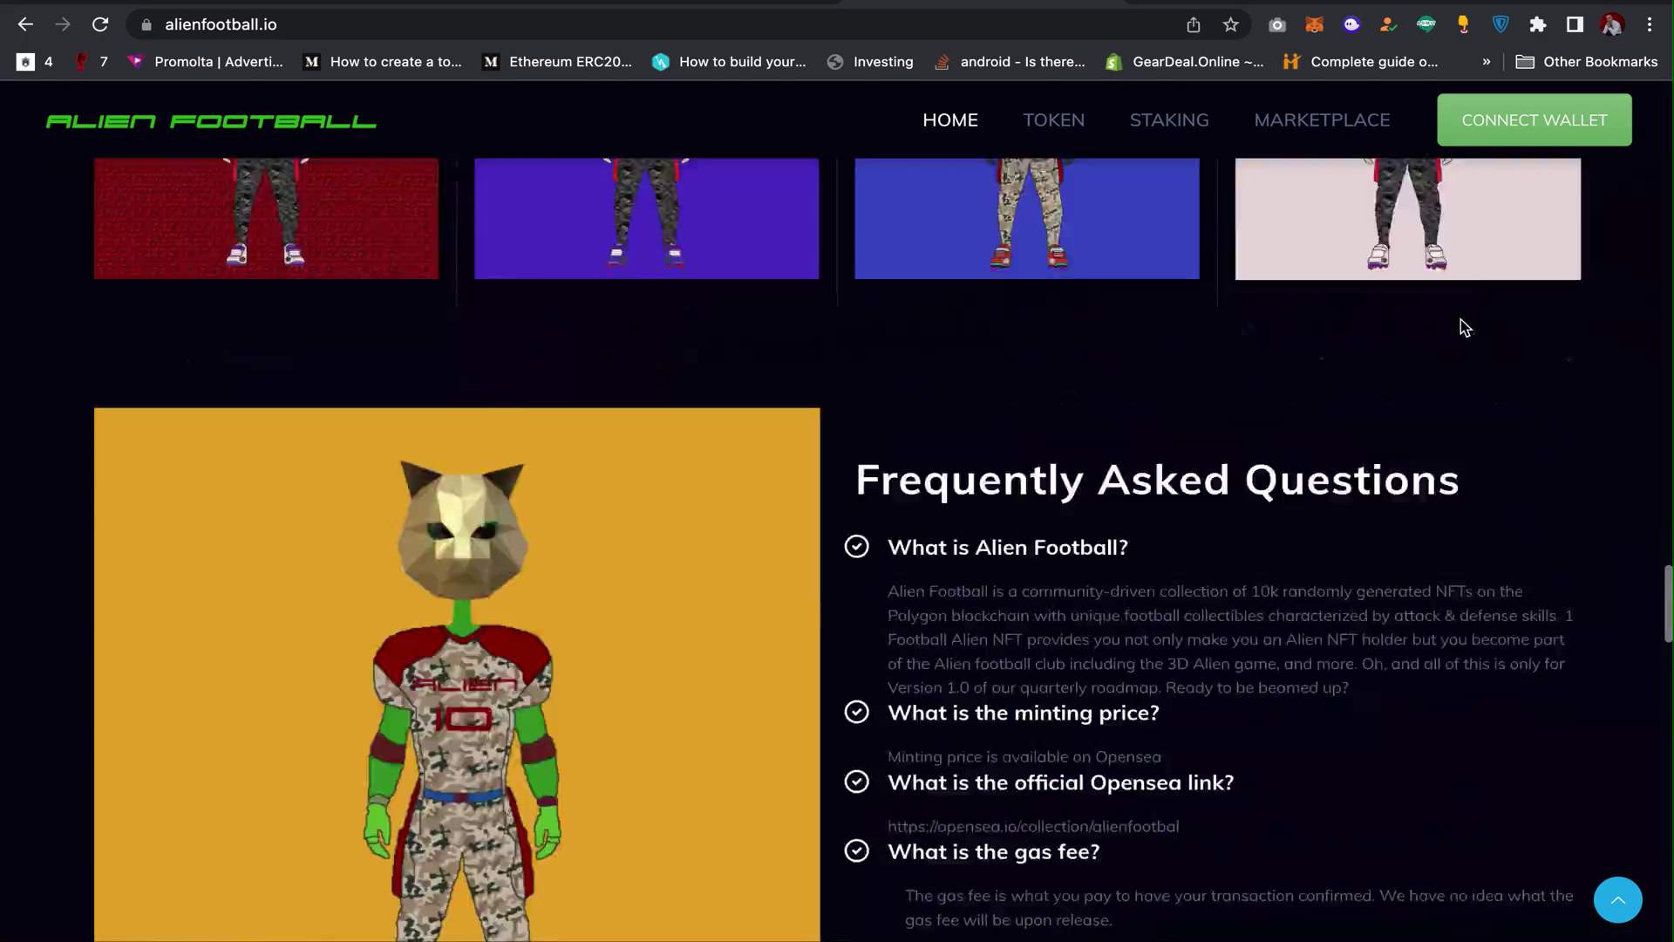
scroll(1463, 327, "up", 15)
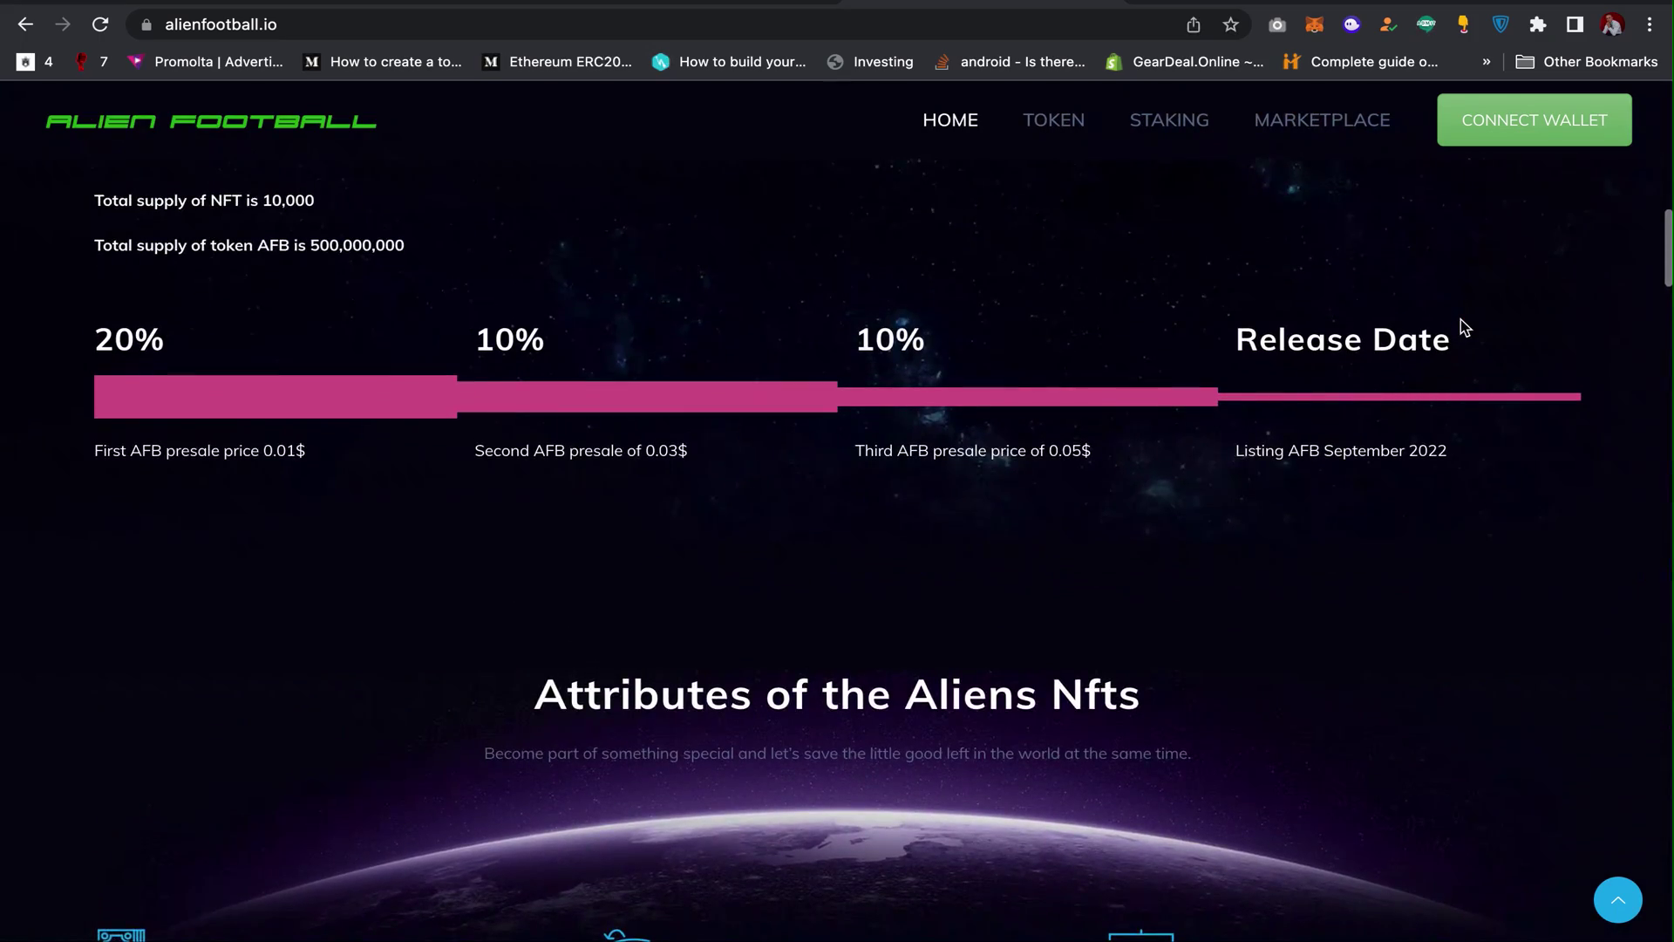
scroll(1462, 326, "up", 15)
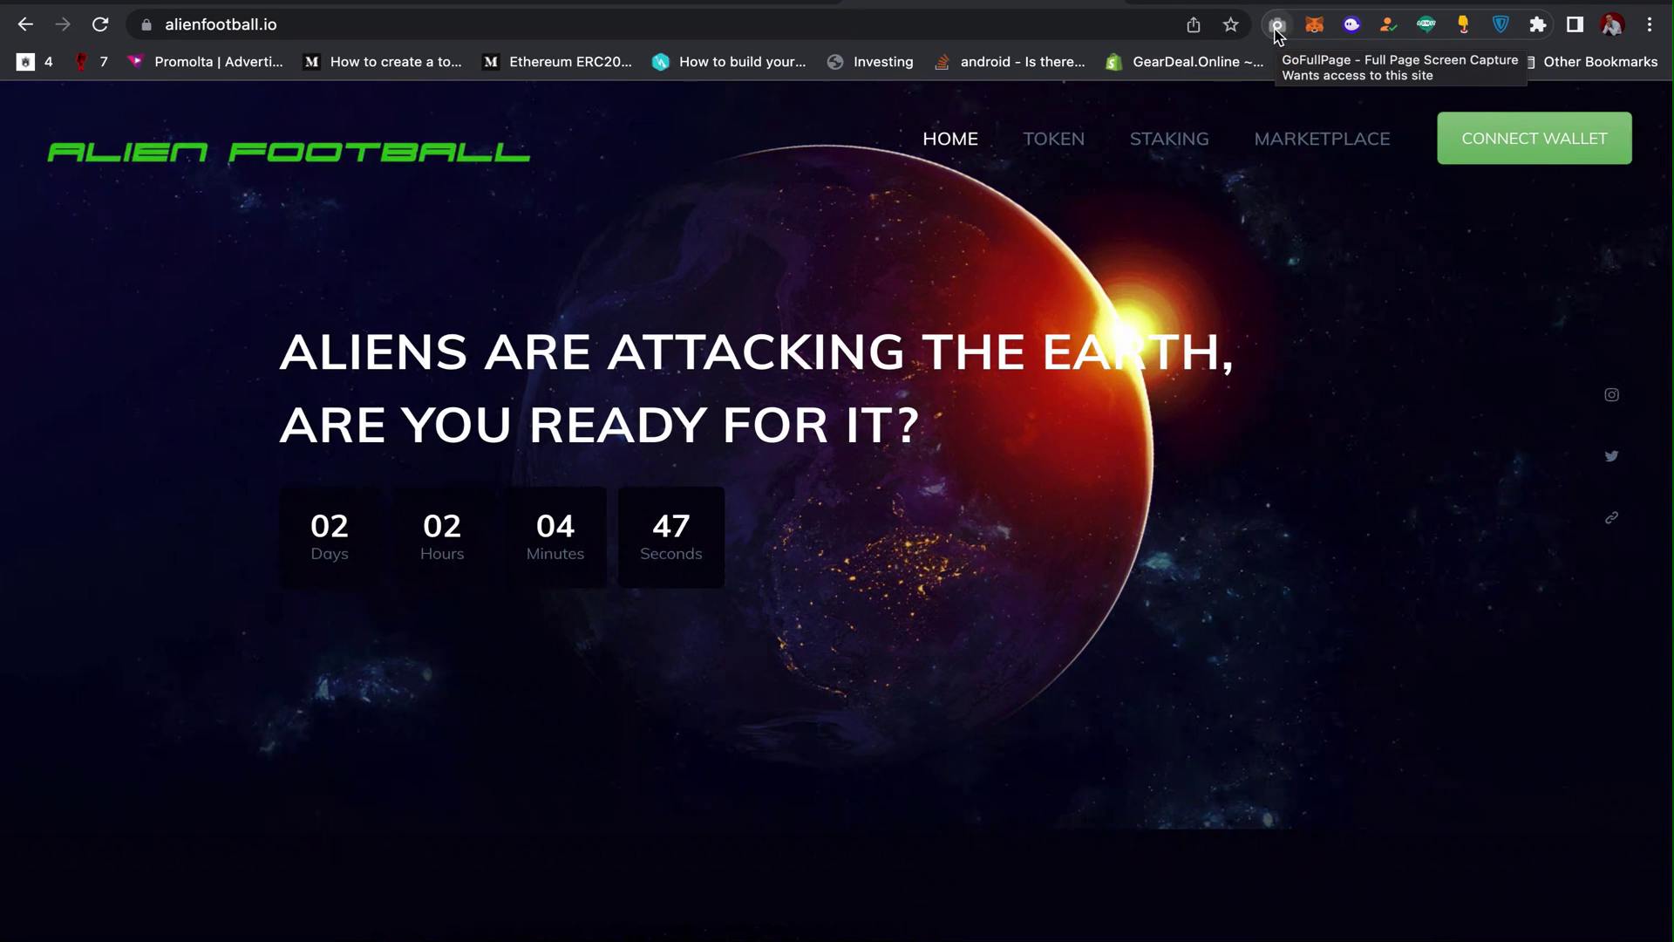
left_click(1276, 26)
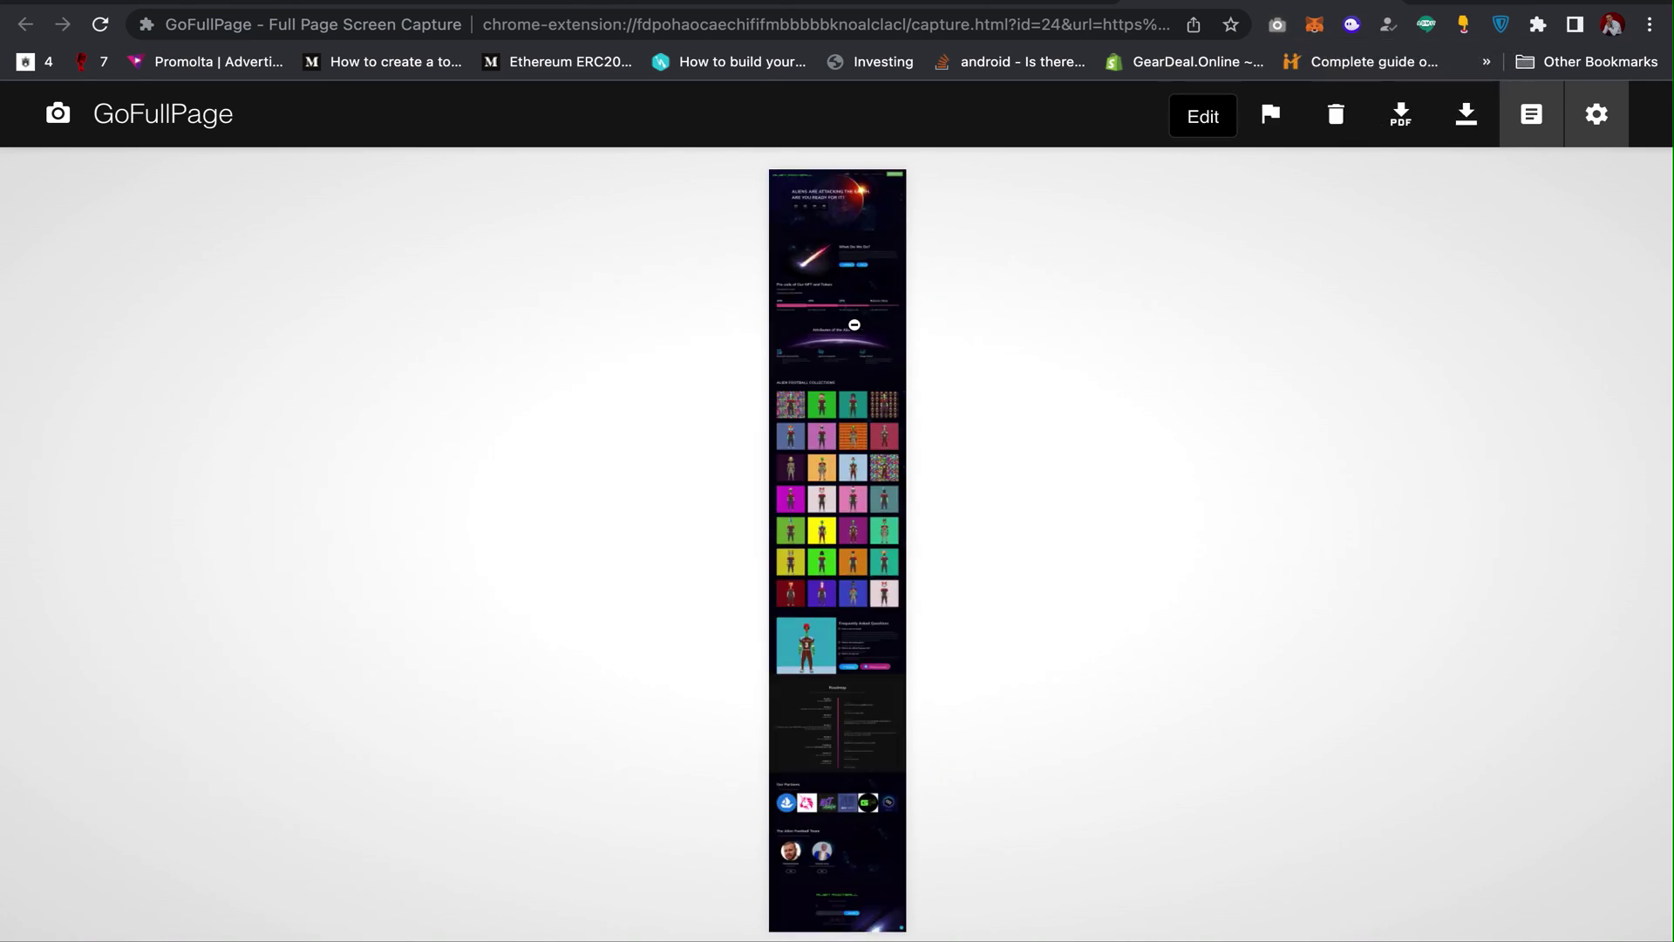
Step: View the Alien Football capture at full width, return to its top, and start the PDF download
left_click(855, 324)
scroll(937, 340, "up", 15)
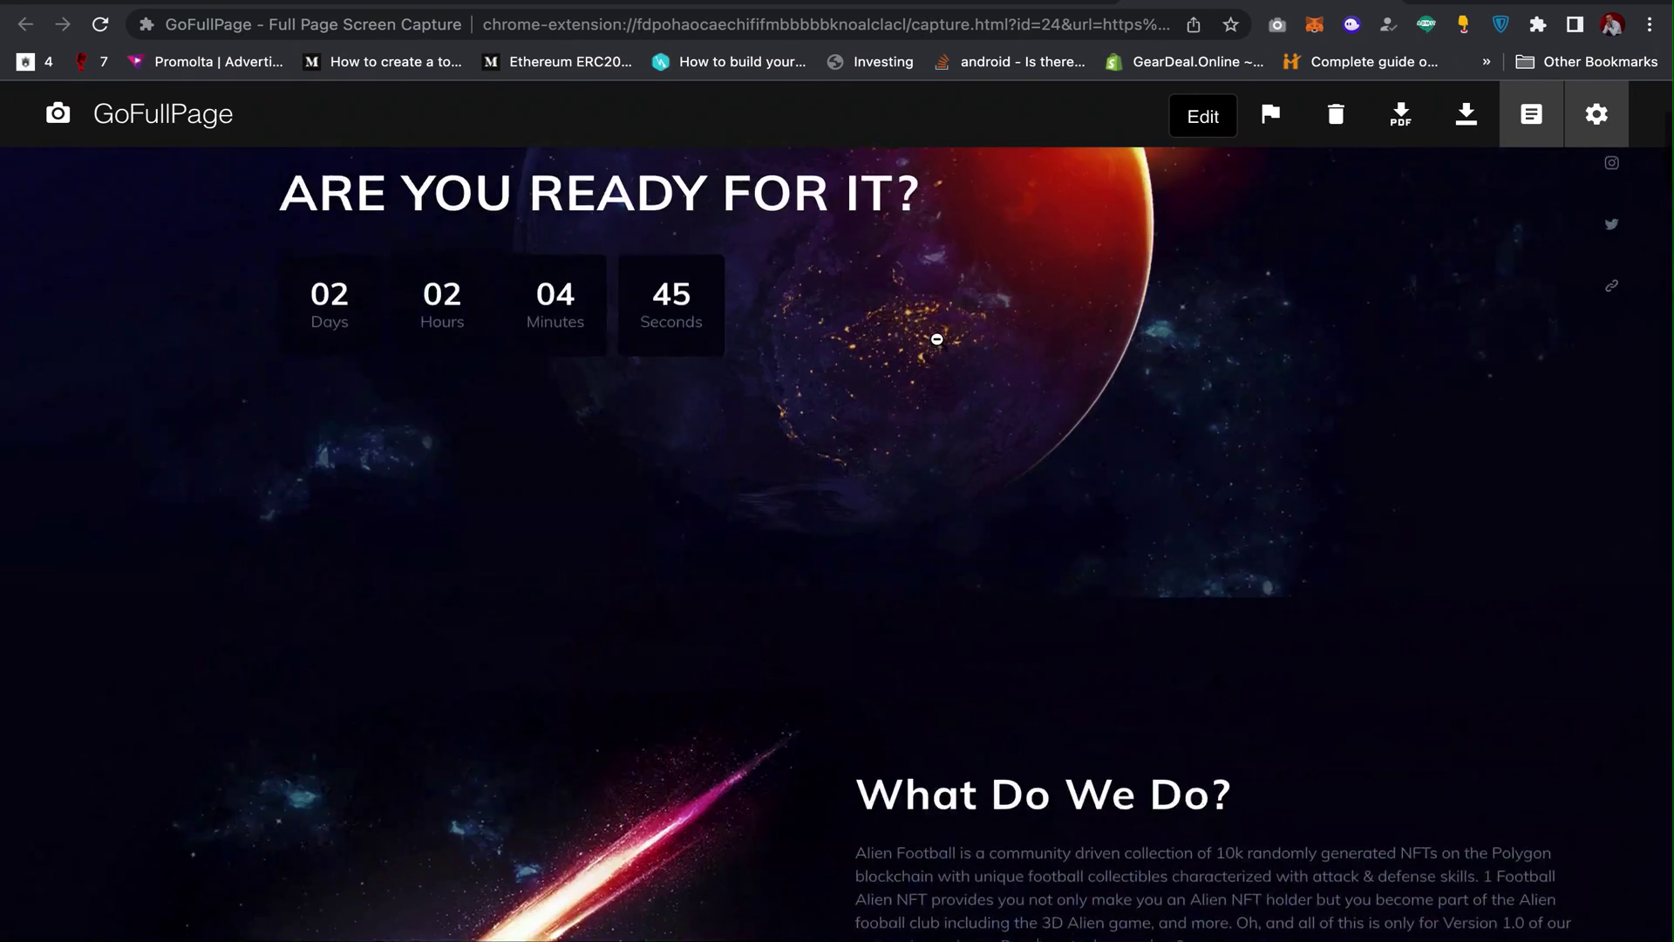
left_click(1400, 123)
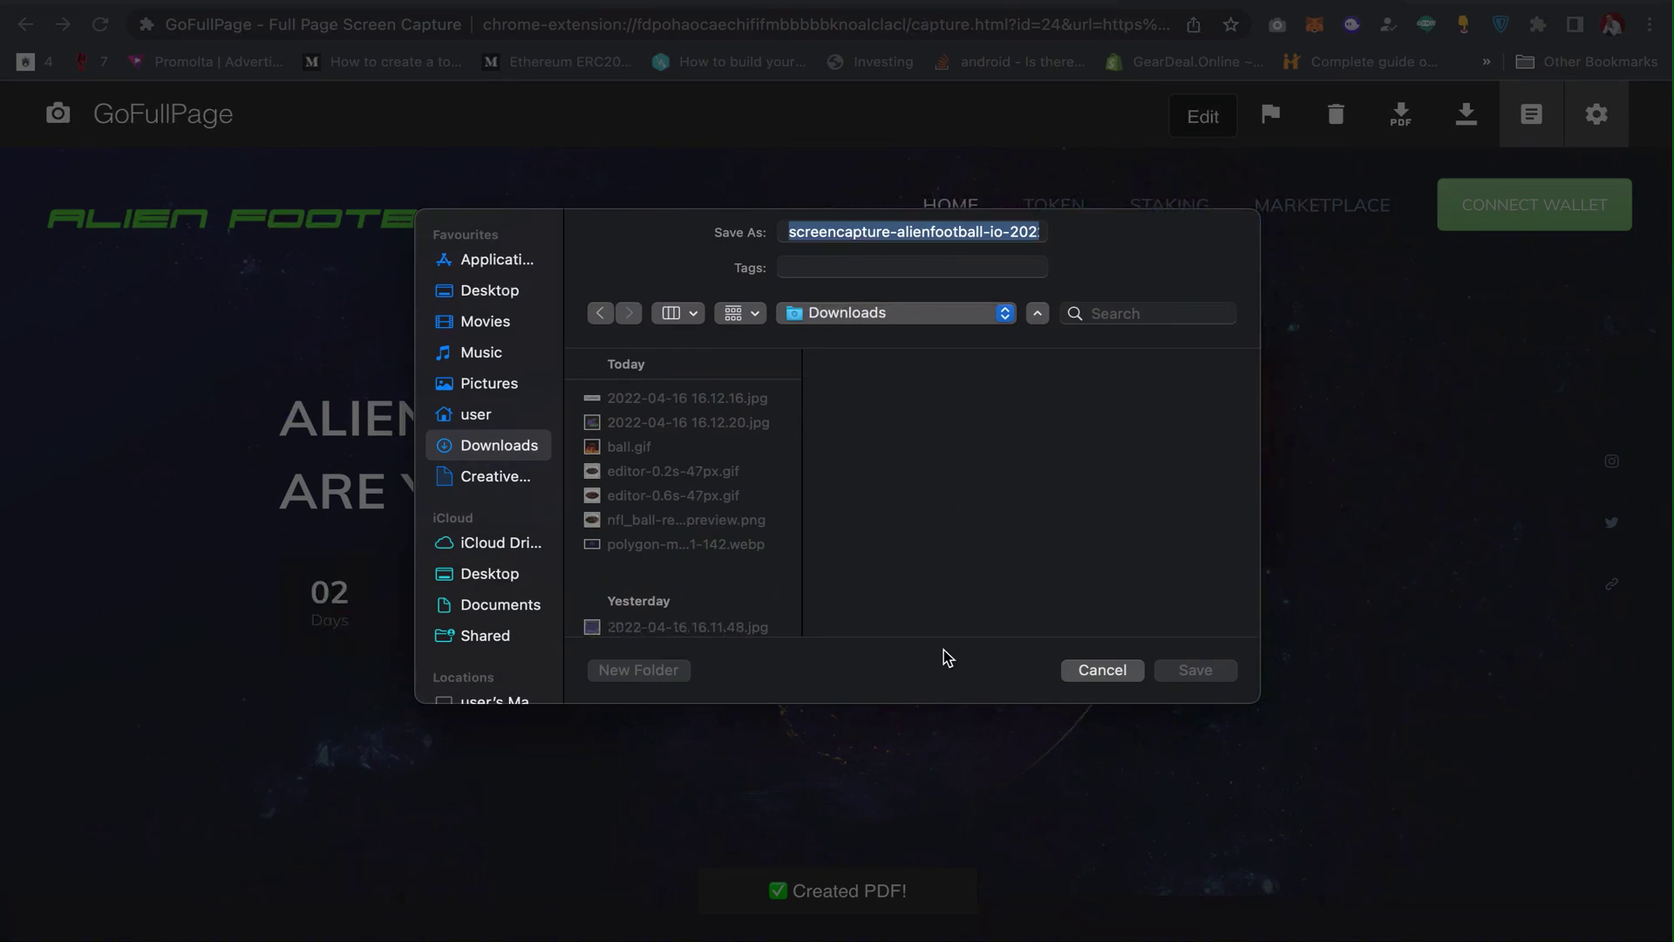
Step: Save the PDF as 'alien pdf', then download the PNG as 'alien image' to Downloads
type("alien pdf")
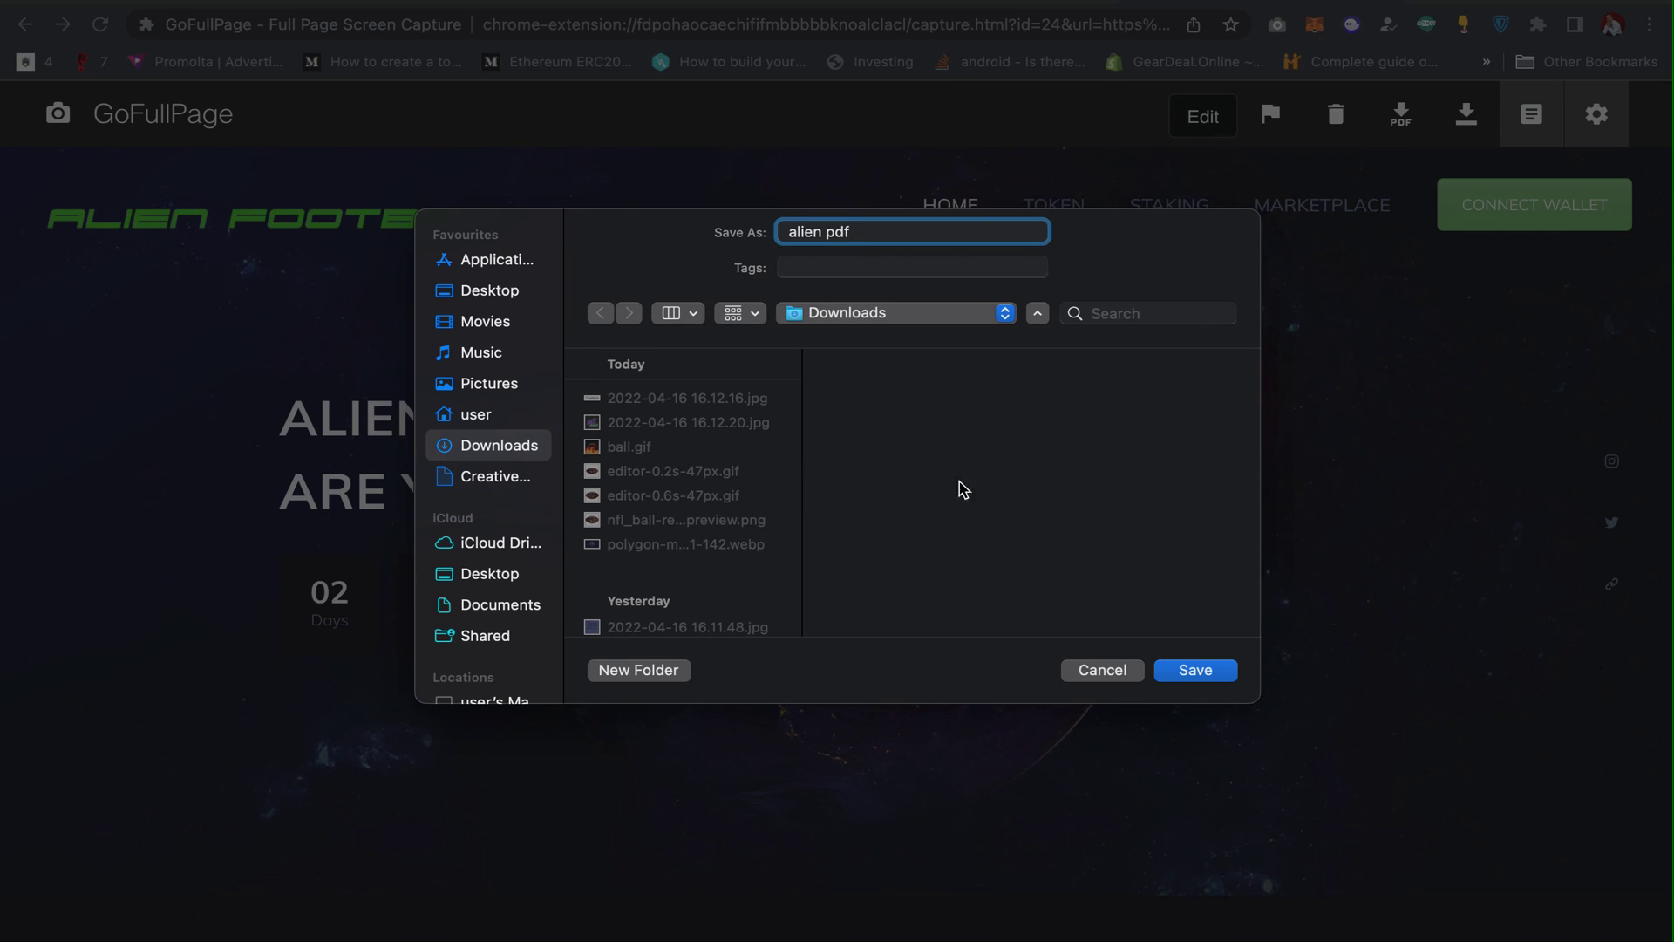
left_click(1181, 670)
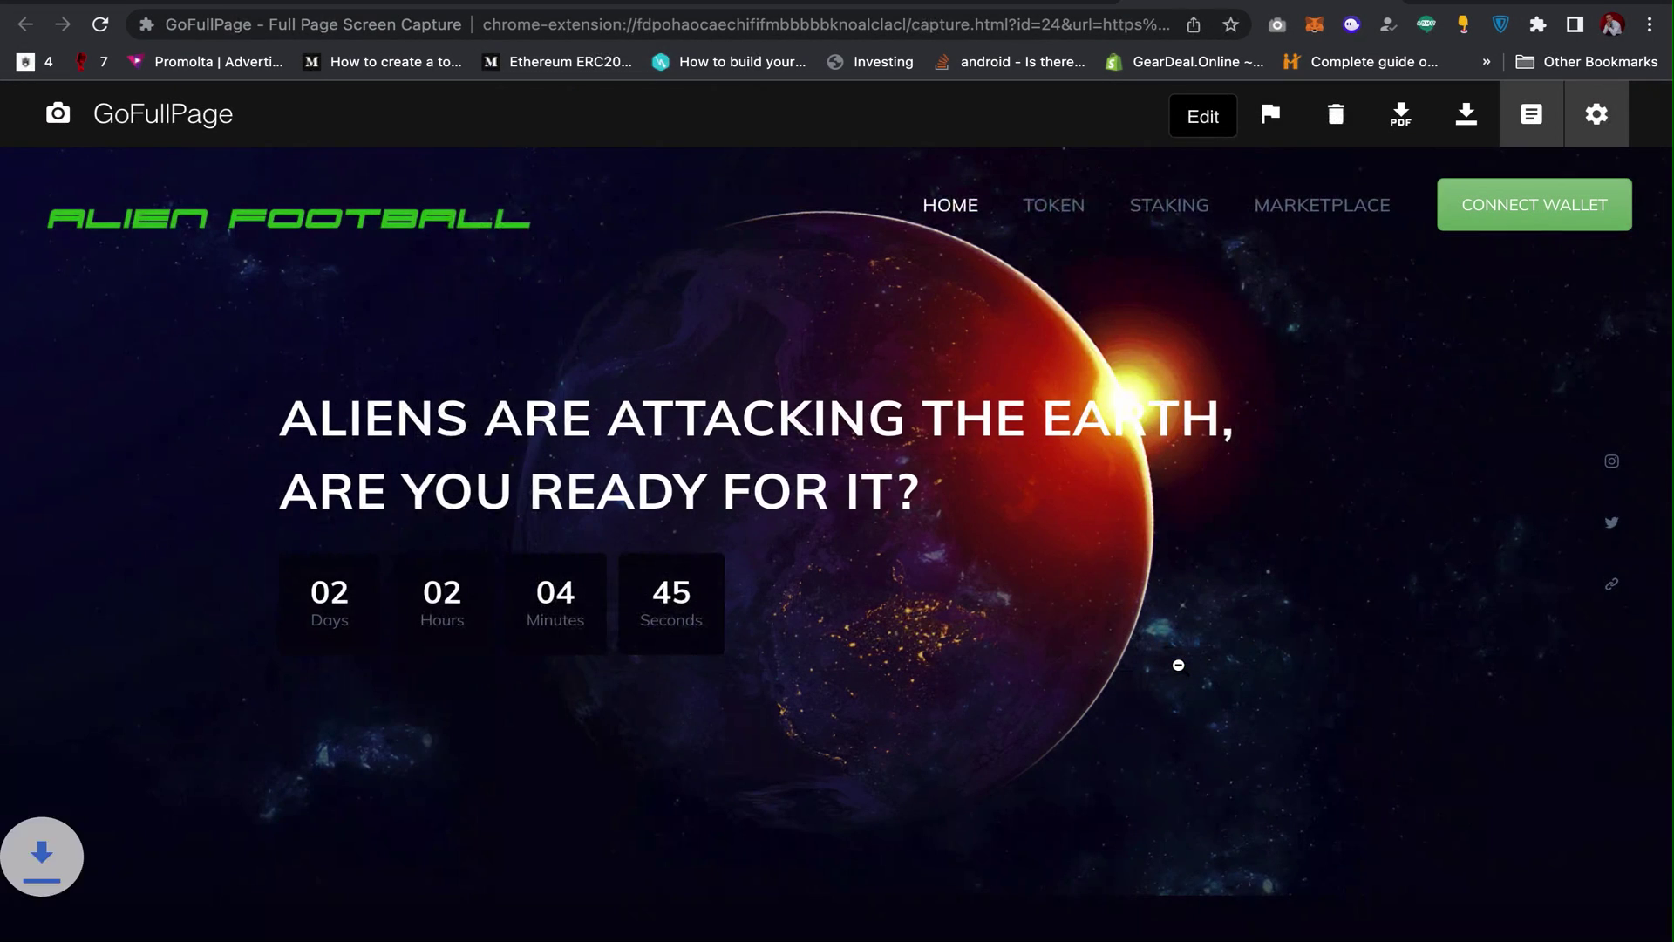
left_click(1467, 122)
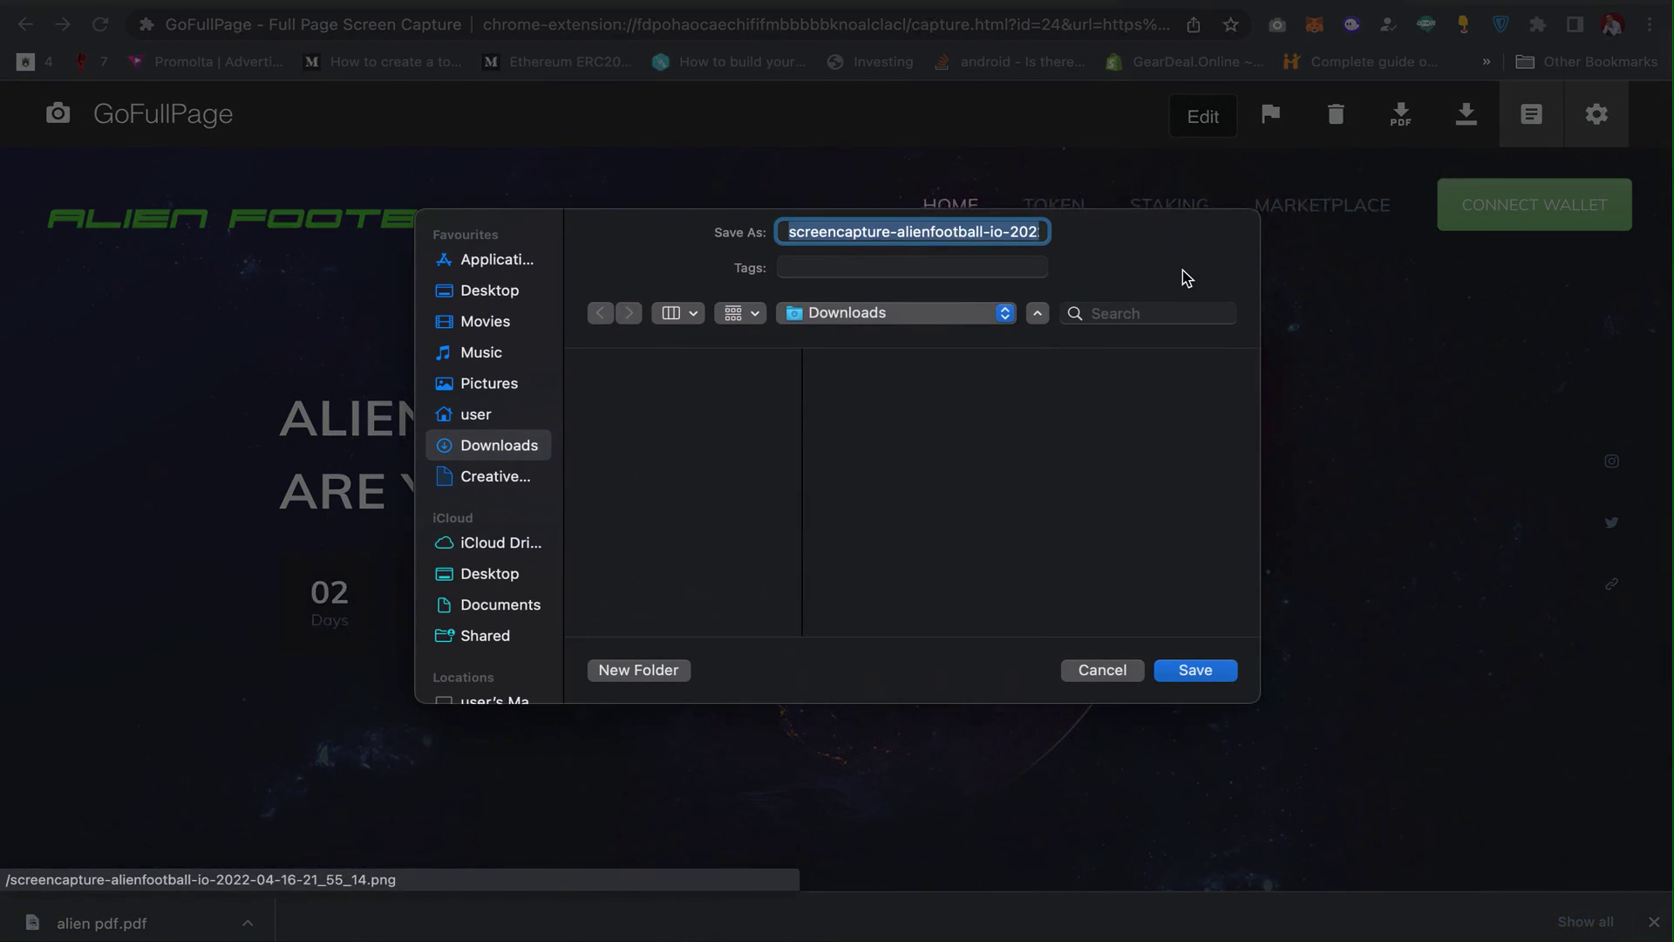
type("alien image")
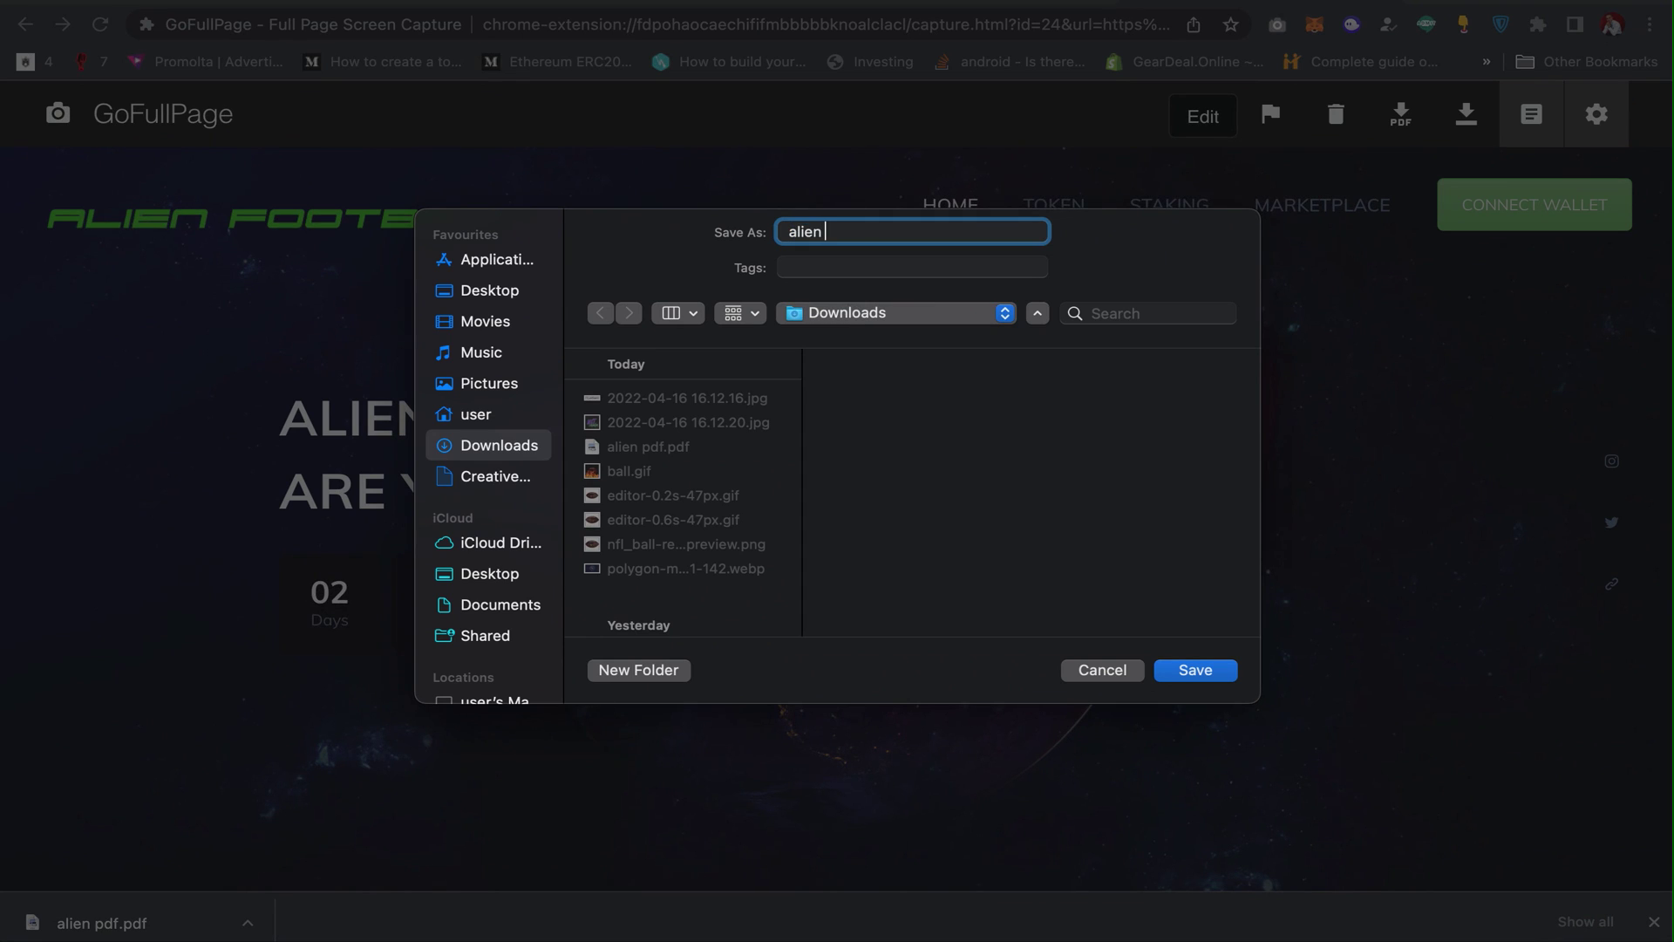
left_click(1197, 671)
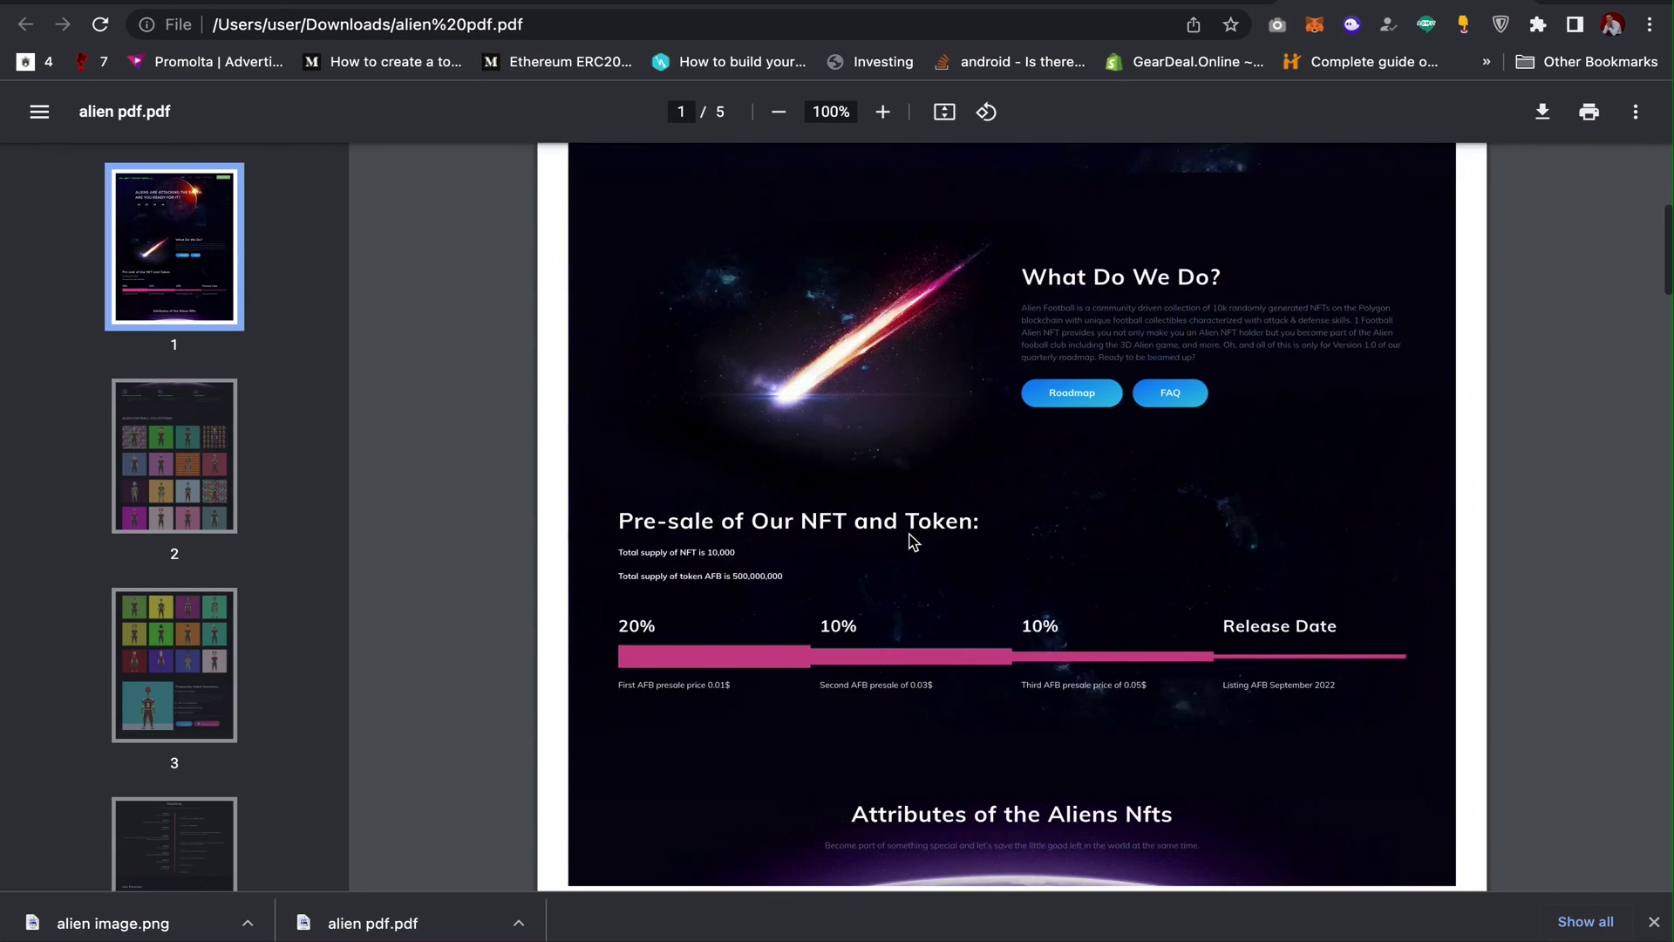
Step: Scroll through alien pdf.pdf's pages, view alien image.png in Preview, then return to Chrome
scroll(907, 542, "down", 20)
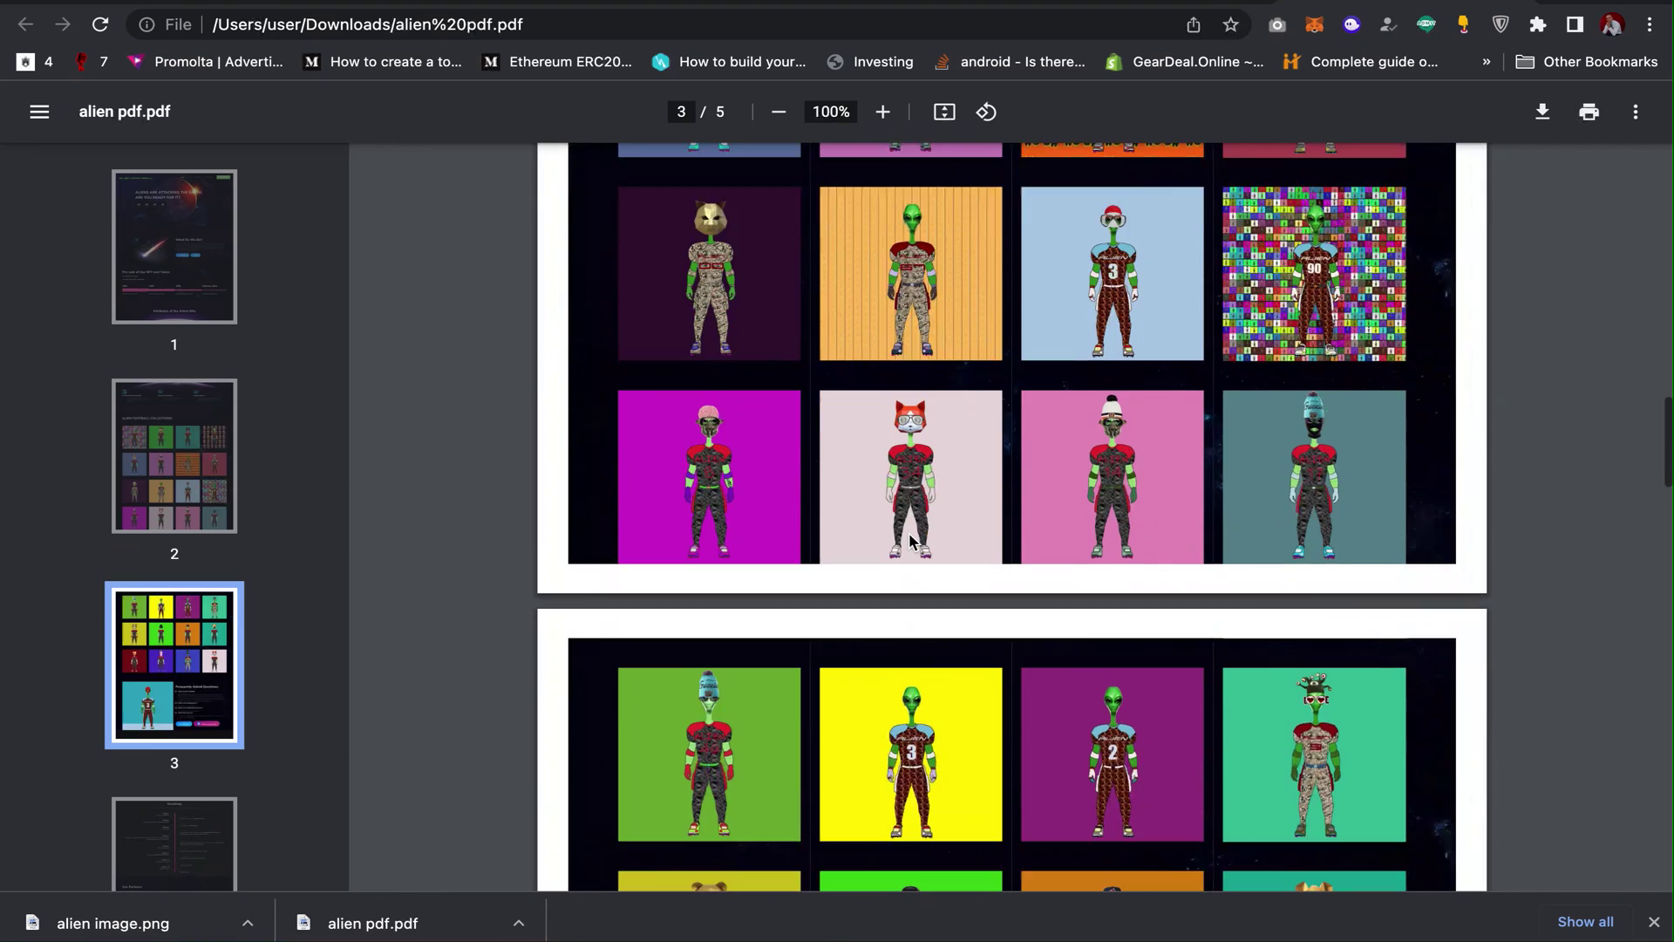
scroll(908, 541, "down", 5)
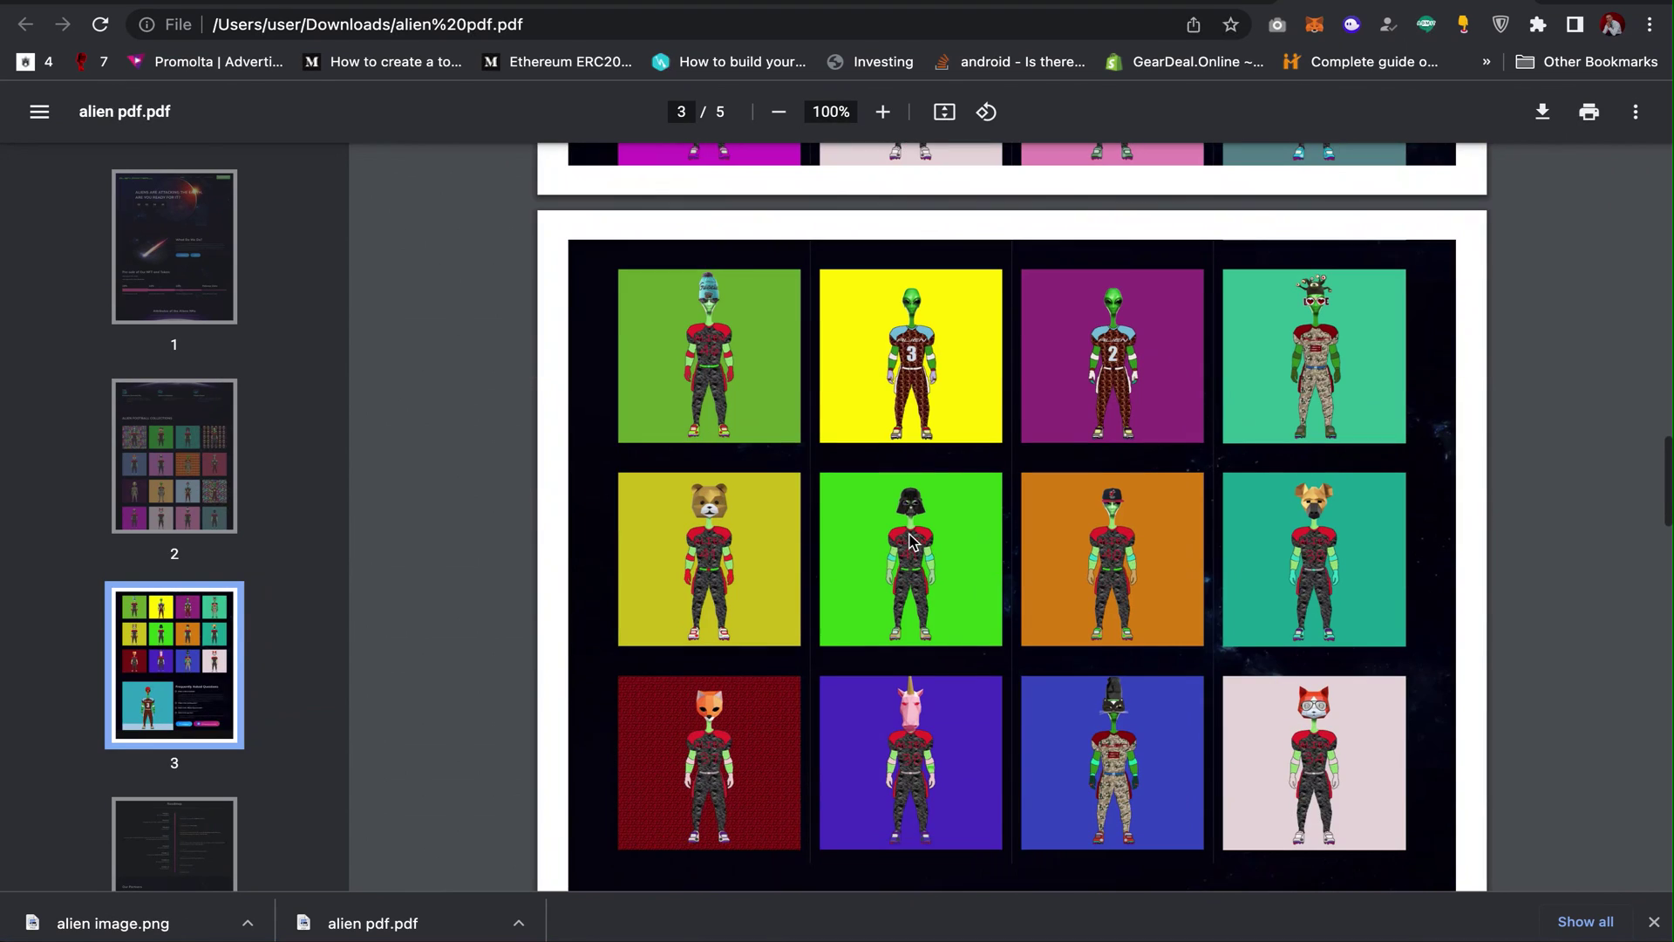
left_click(137, 924)
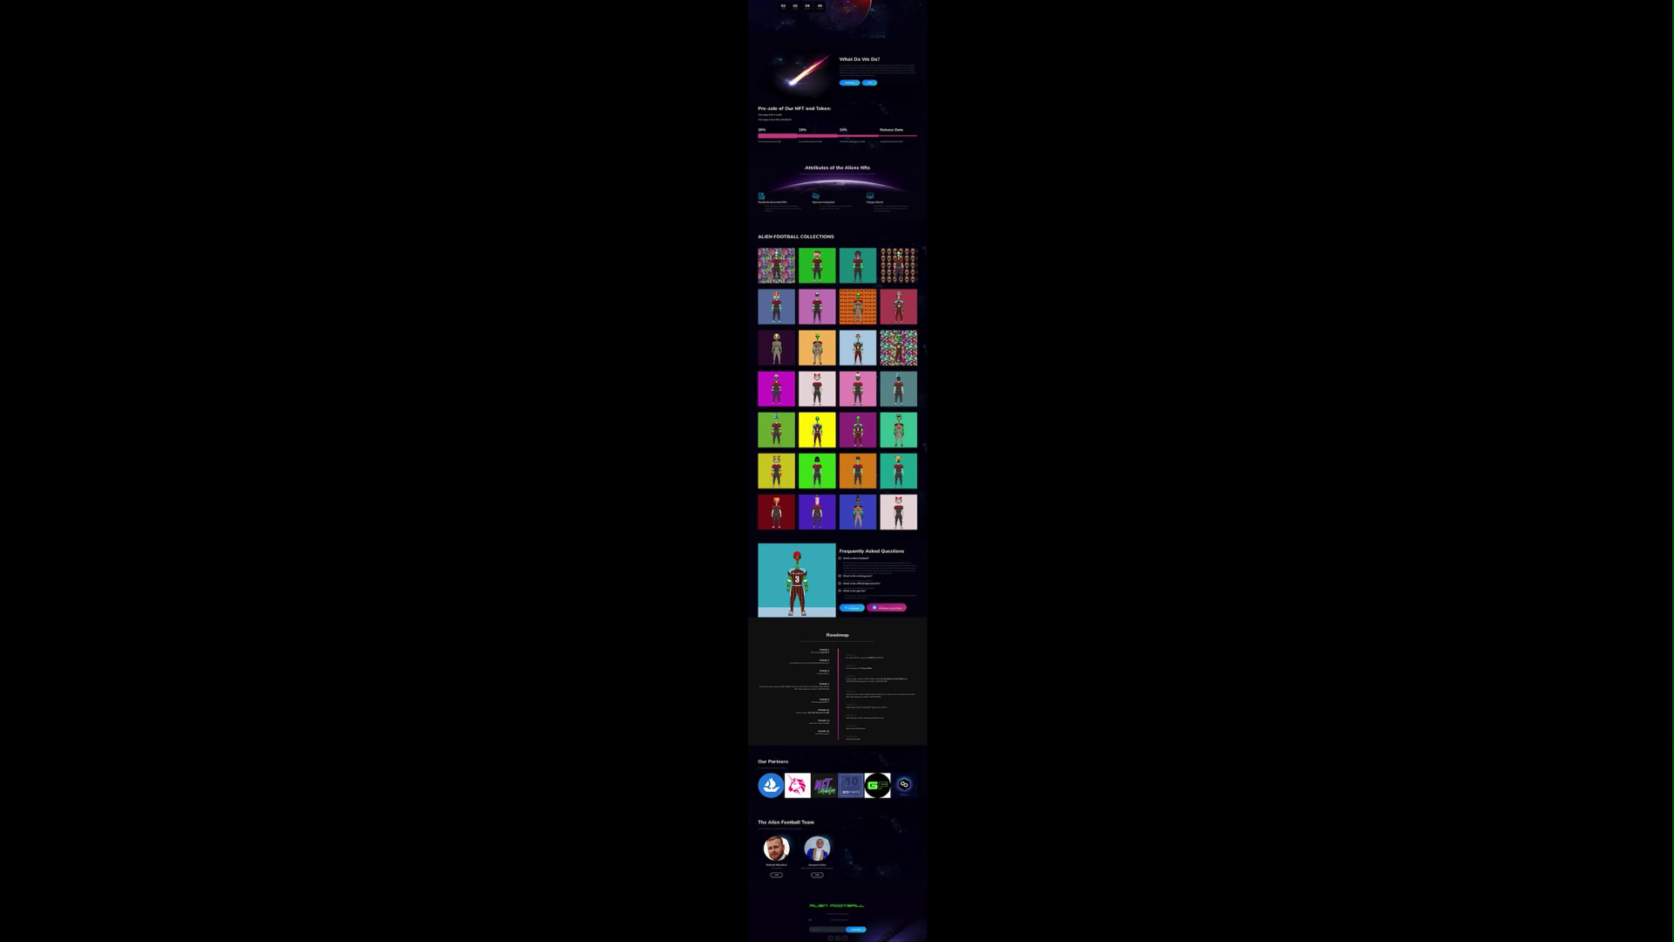
left_click(1125, 869)
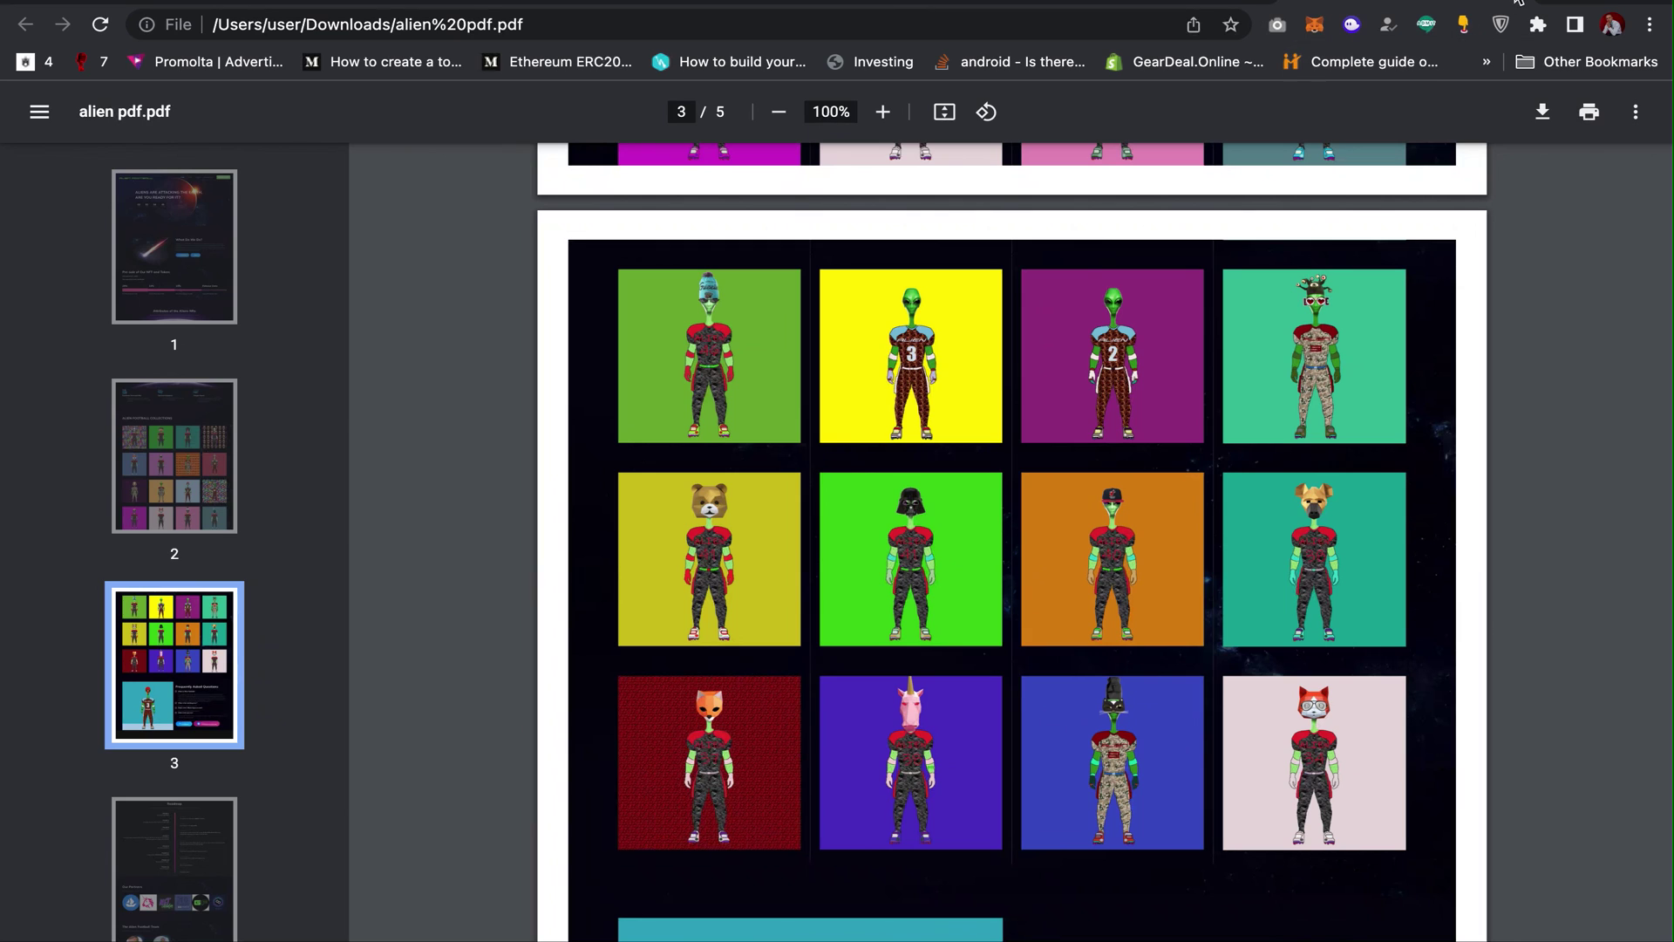
scroll(1439, 336, "up", 10)
scroll(1439, 336, "up", 10)
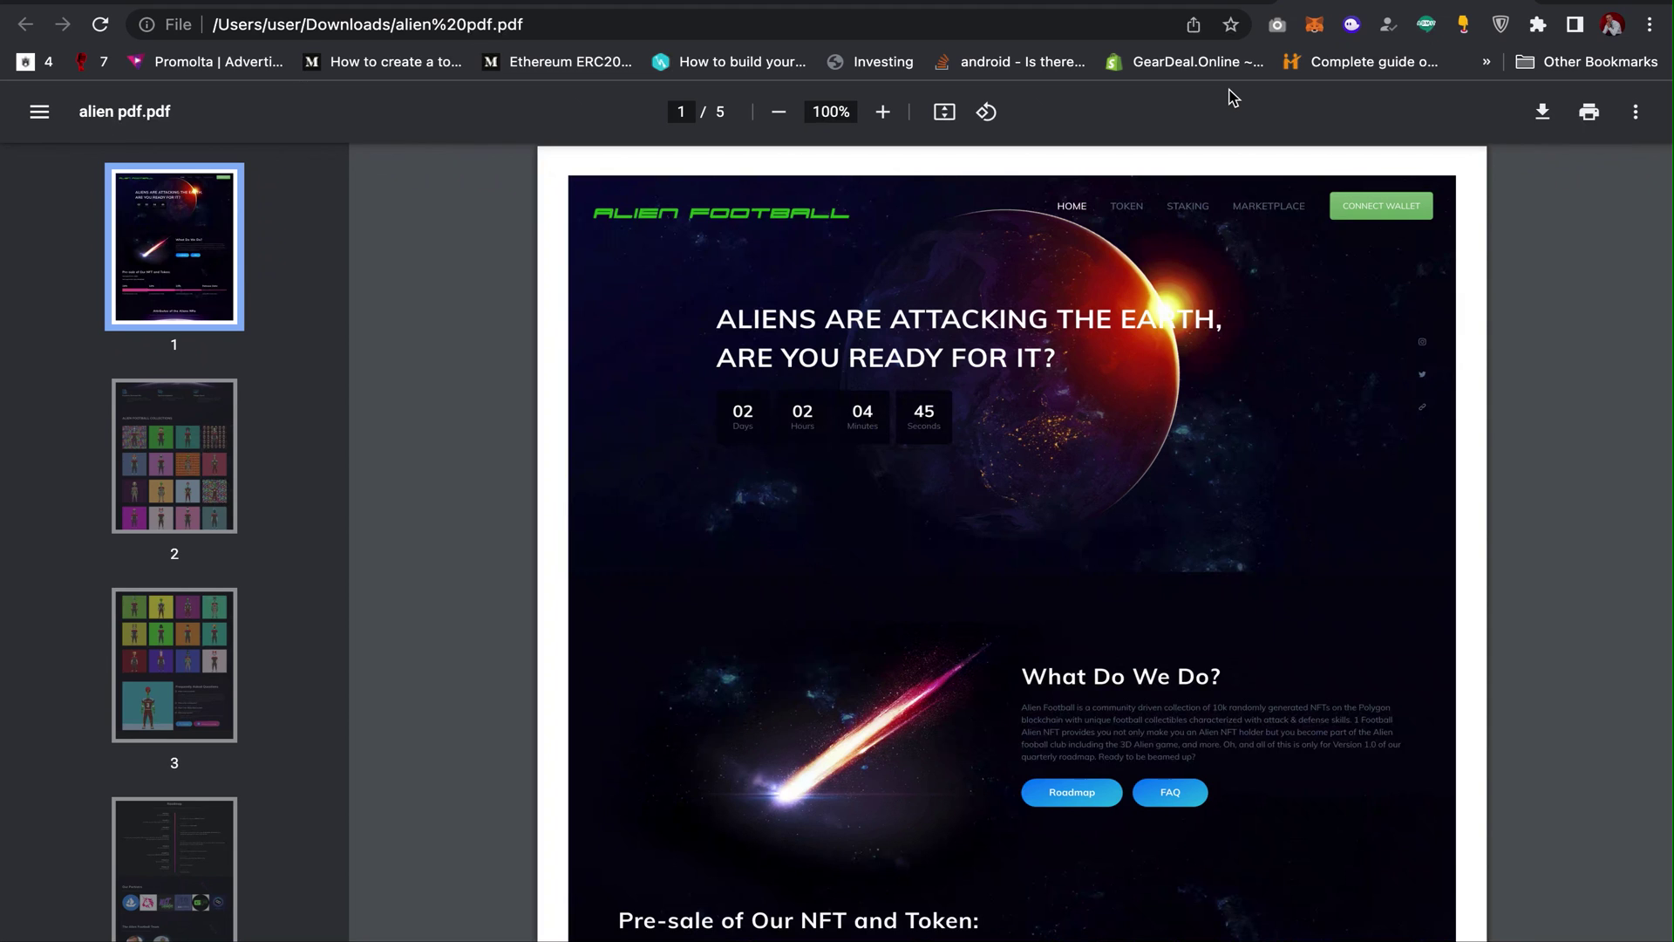
left_click(1167, 5)
Step: Scroll the capture down to the alien NFT football character grid, then back up slightly
scroll(1360, 509, "down", 20)
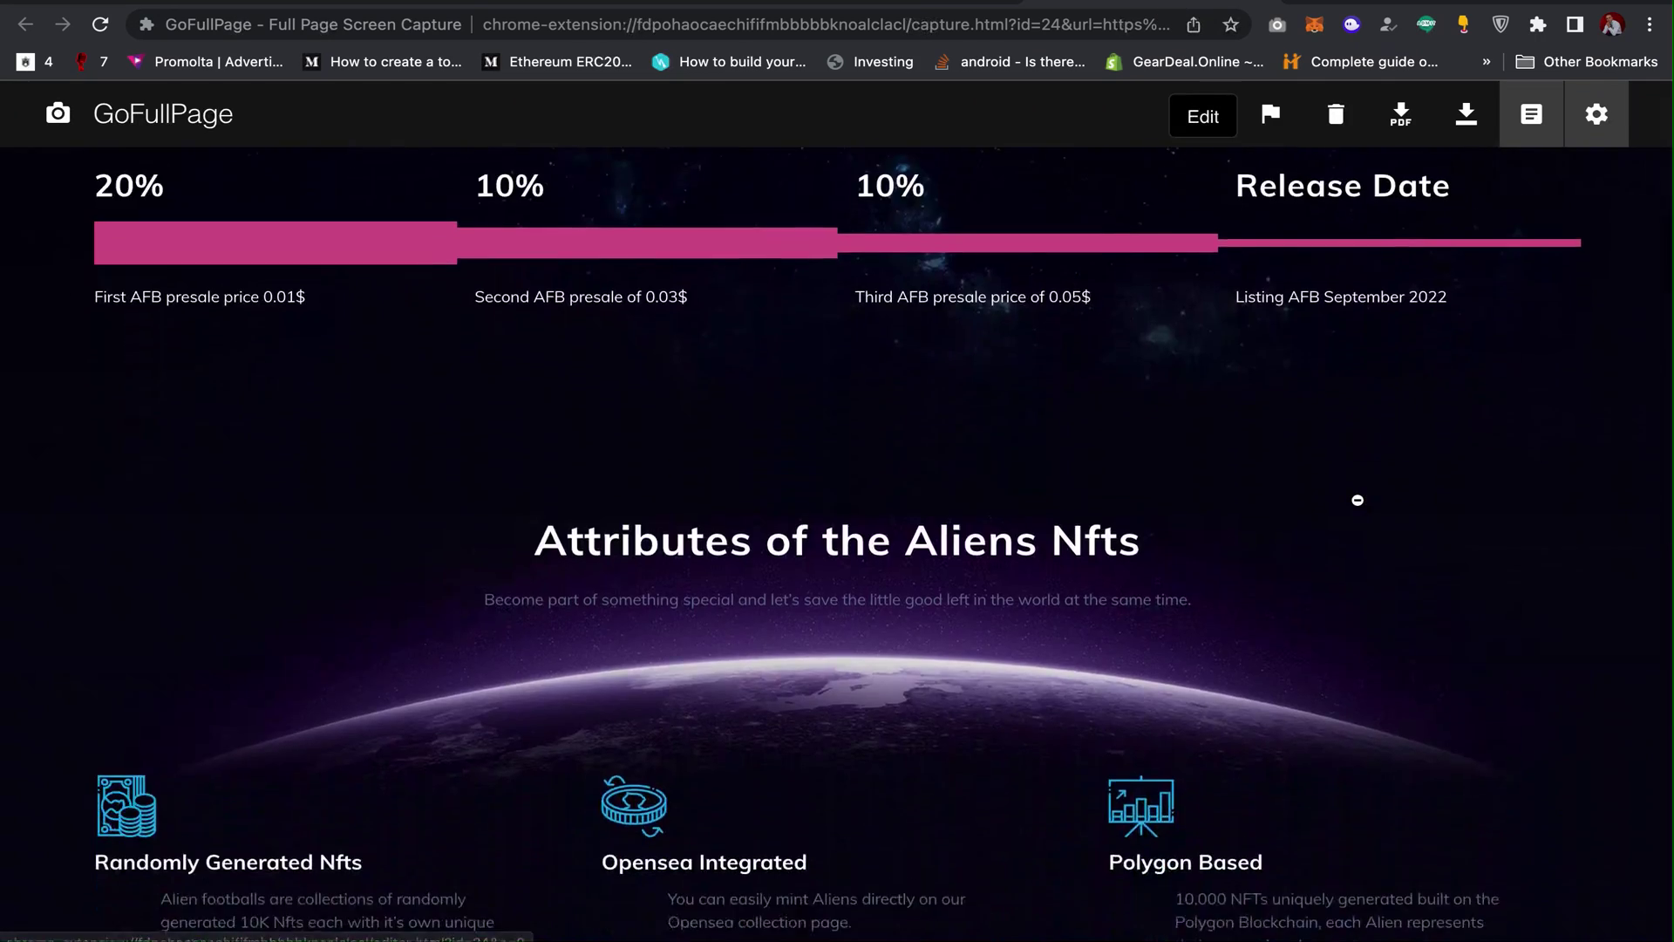
scroll(1357, 500, "down", 2)
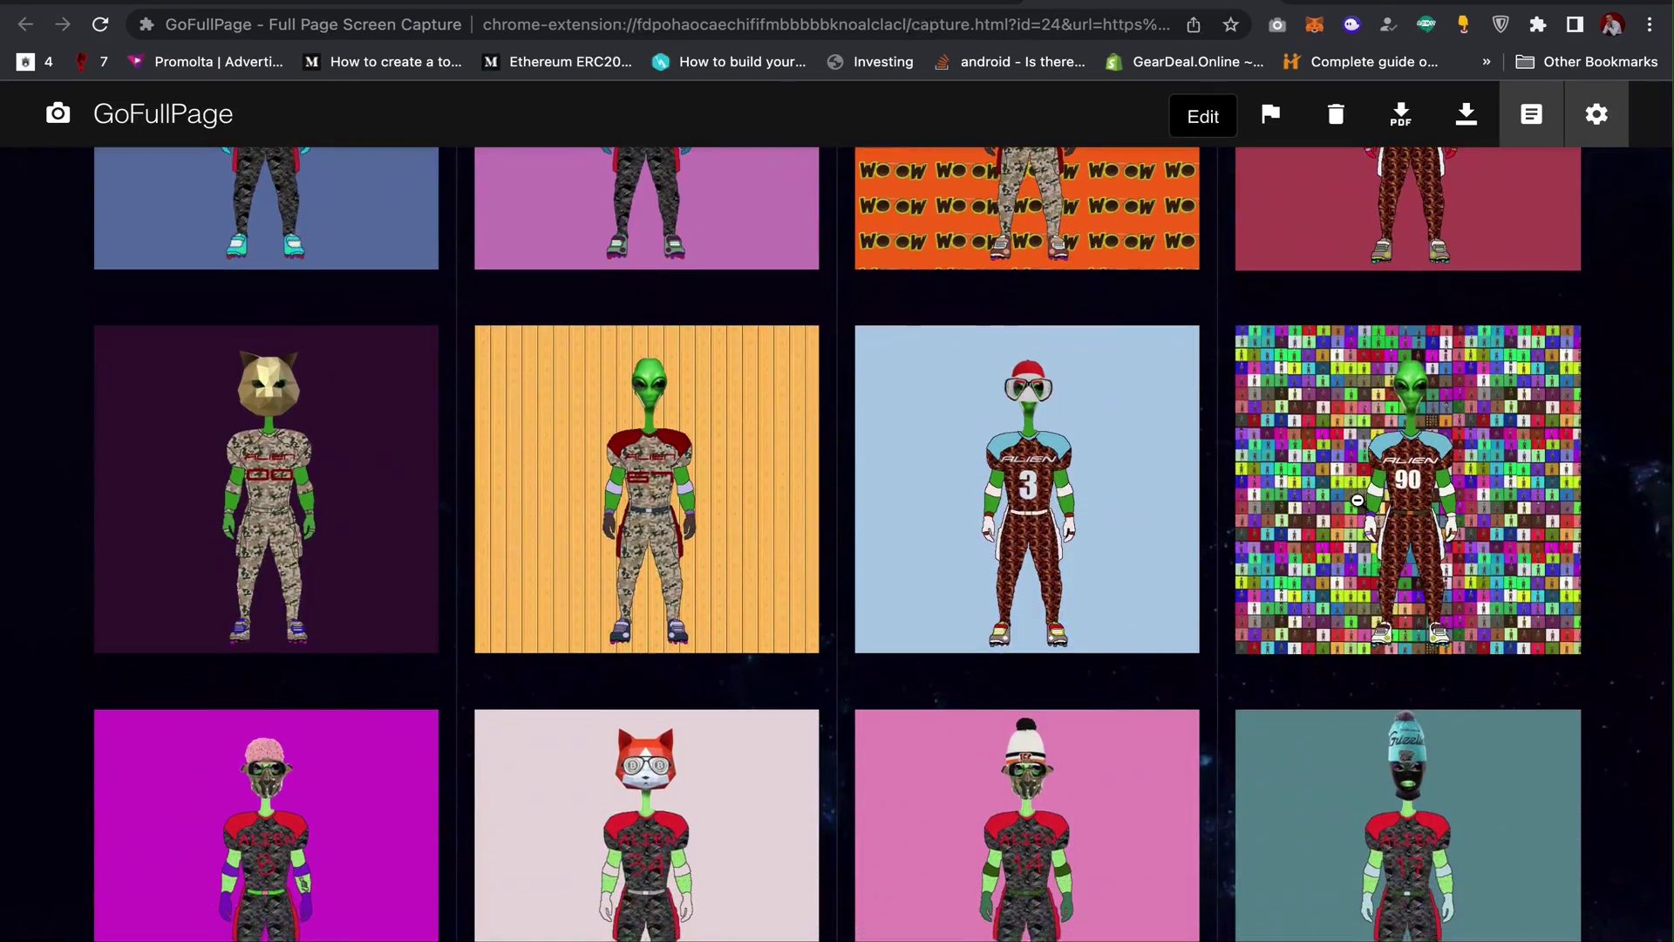
scroll(1357, 500, "up", 8)
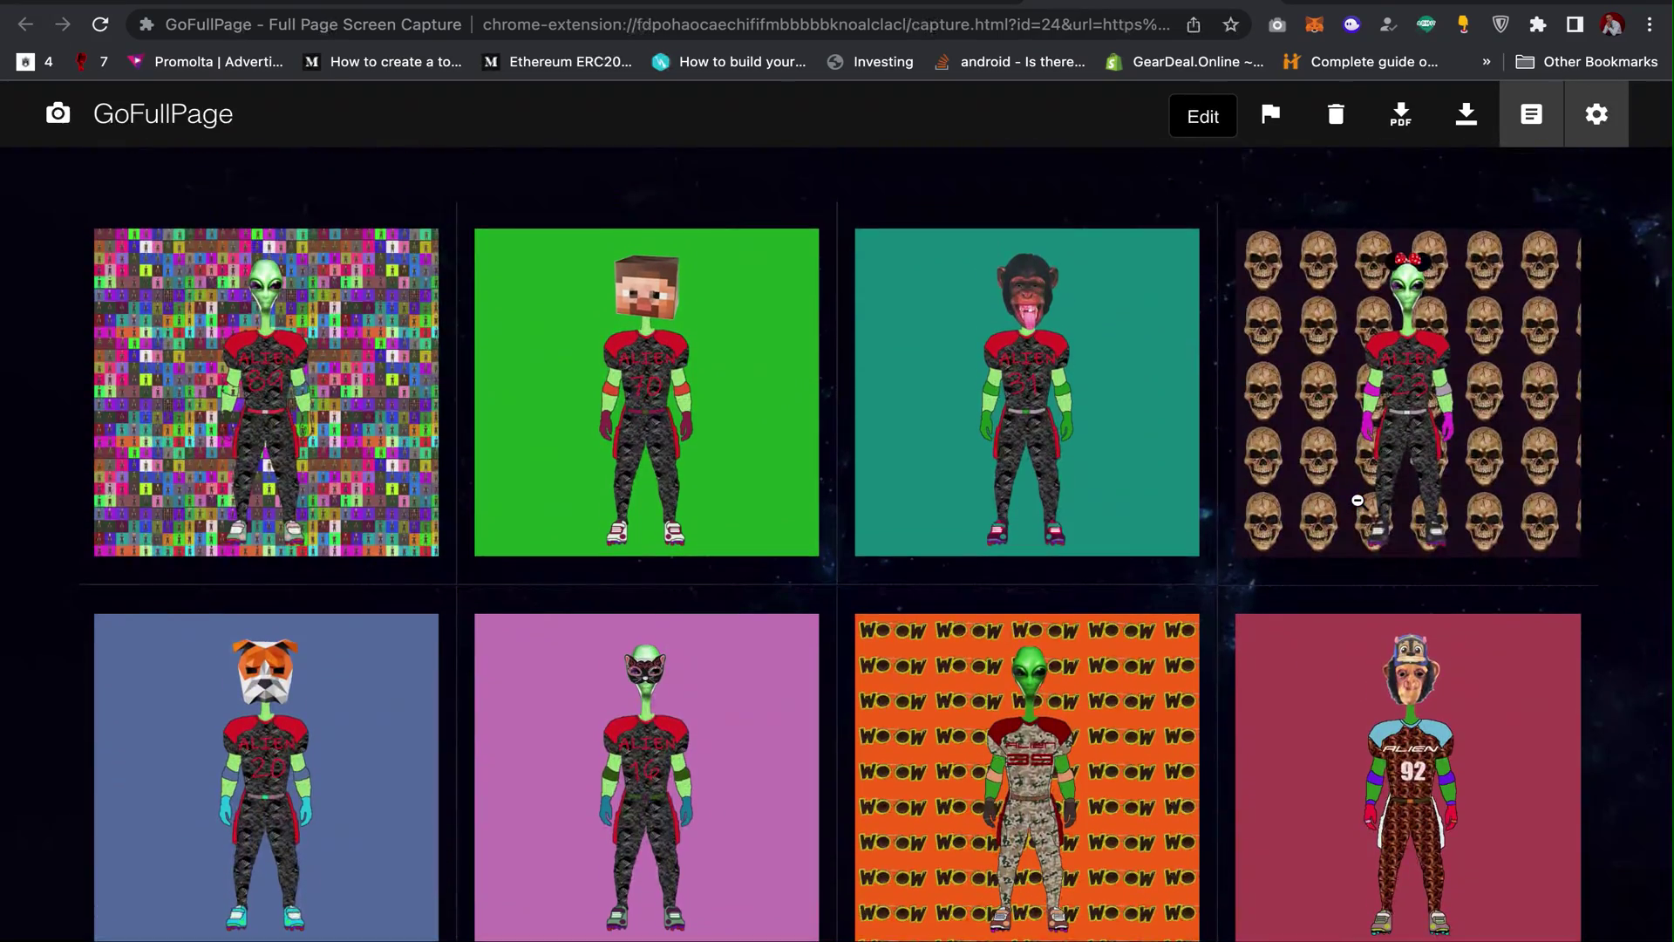